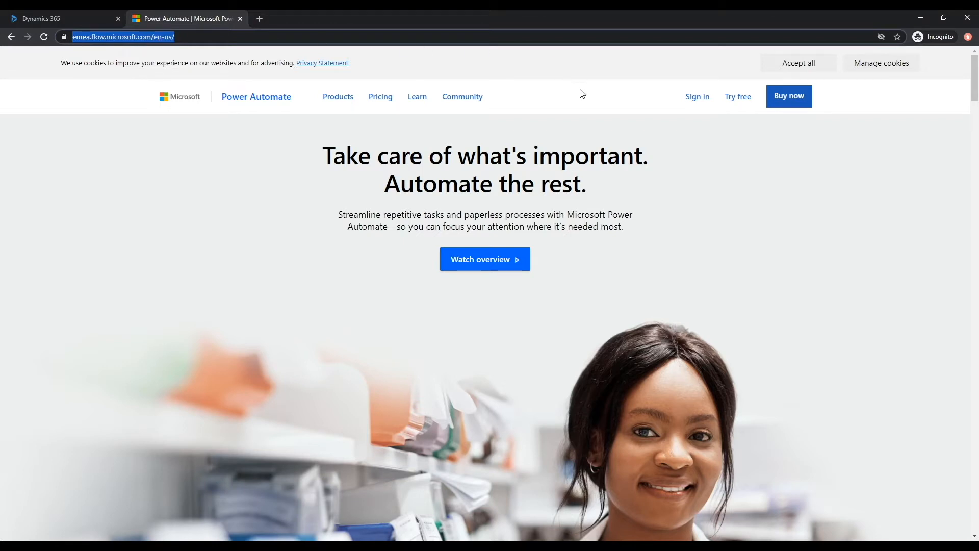
- Sign in to Power Automate from the Sign in link on its public home page
{"action": "left_click", "coordinate": [695, 107]}
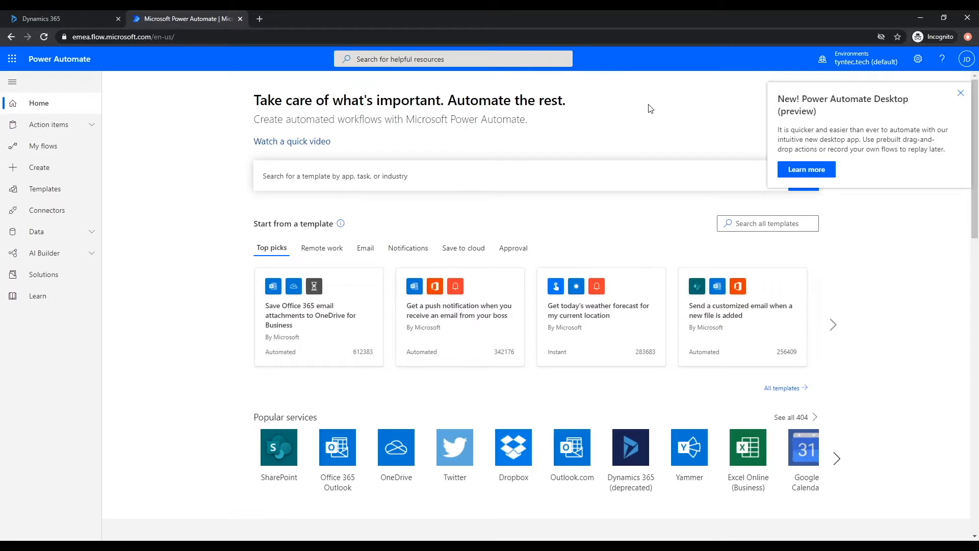
- Dismiss the Desktop announcement, switch to the tyntec environment and go to the Create page
{"action": "left_click", "coordinate": [960, 93]}
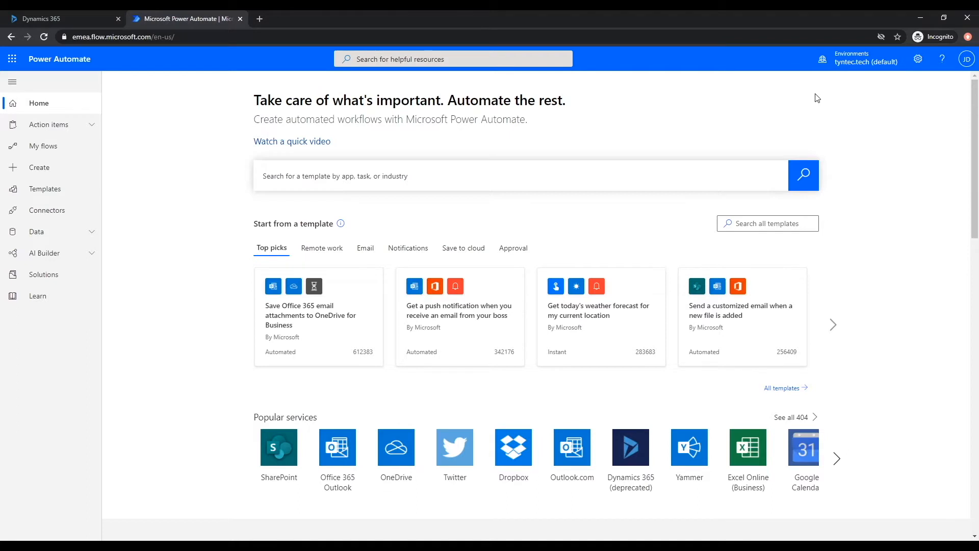
{"action": "left_click", "coordinate": [838, 64]}
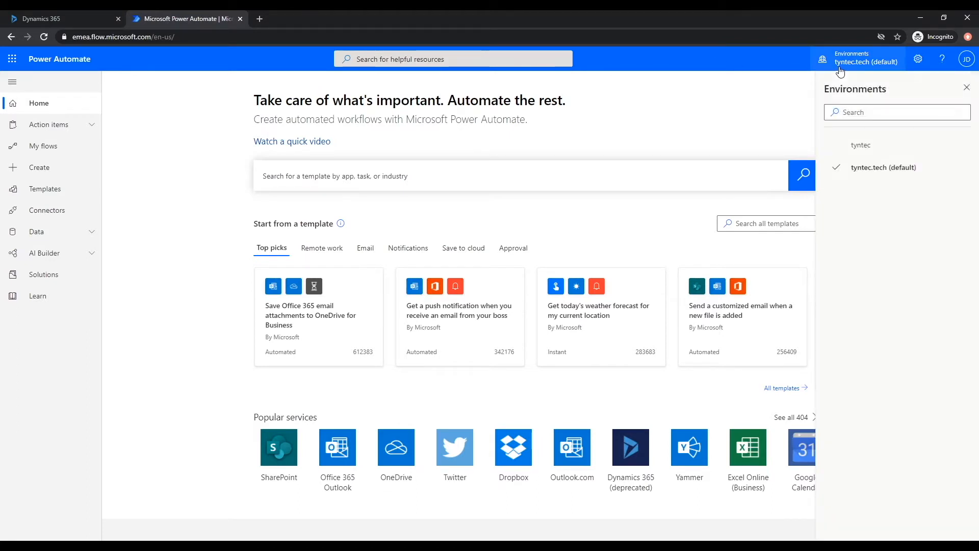
{"action": "left_click", "coordinate": [850, 143]}
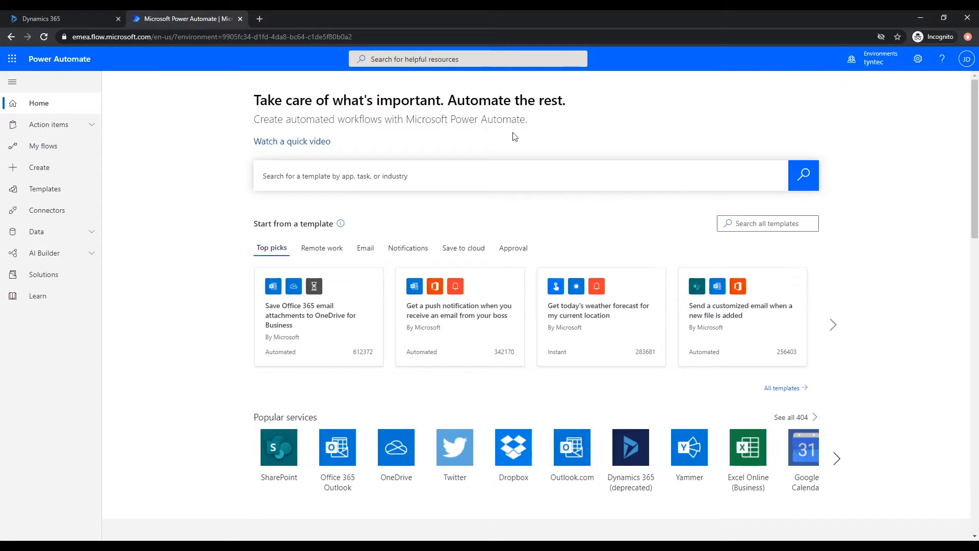
{"action": "left_click", "coordinate": [72, 174]}
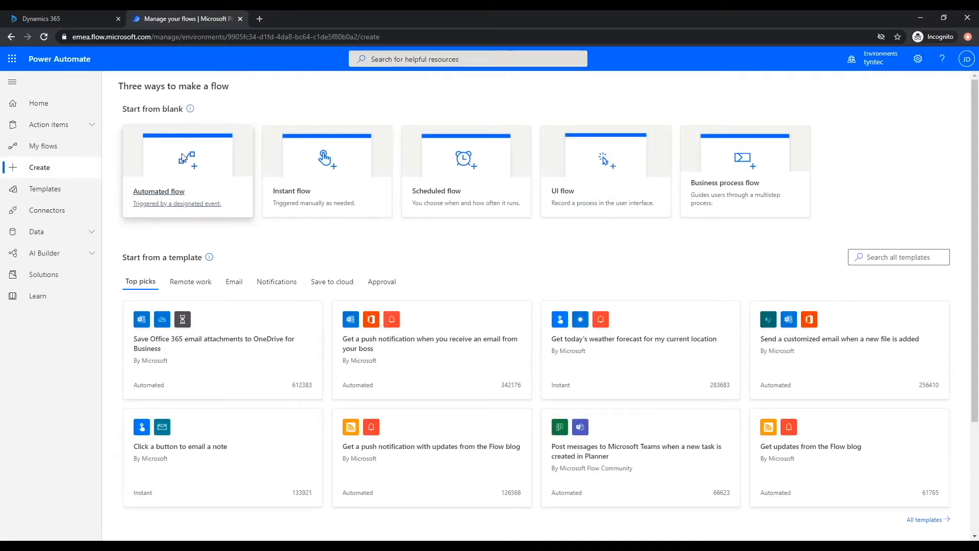
- Start an automated flow named 'connector demo'
{"action": "left_click", "coordinate": [182, 157]}
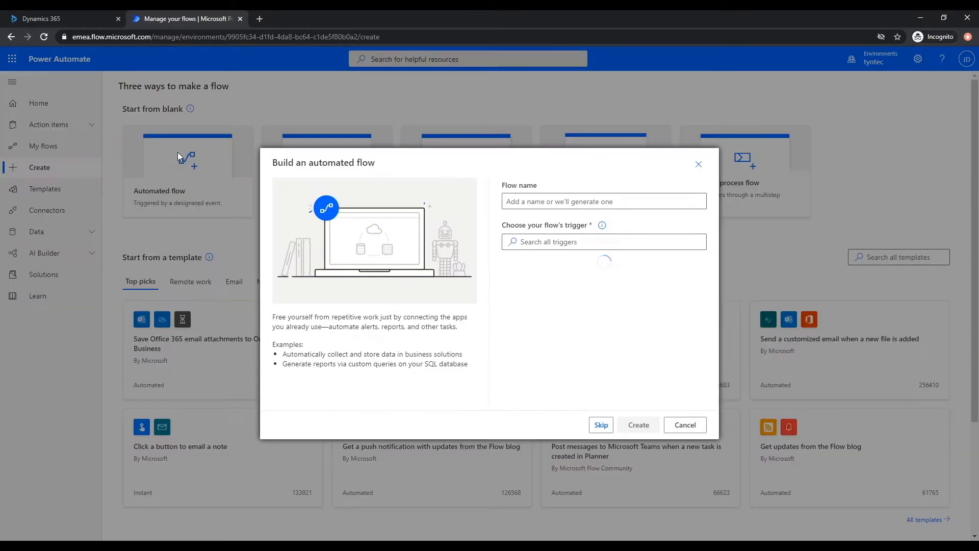
{"action": "left_click", "coordinate": [586, 203]}
{"action": "type", "text": "connector"}
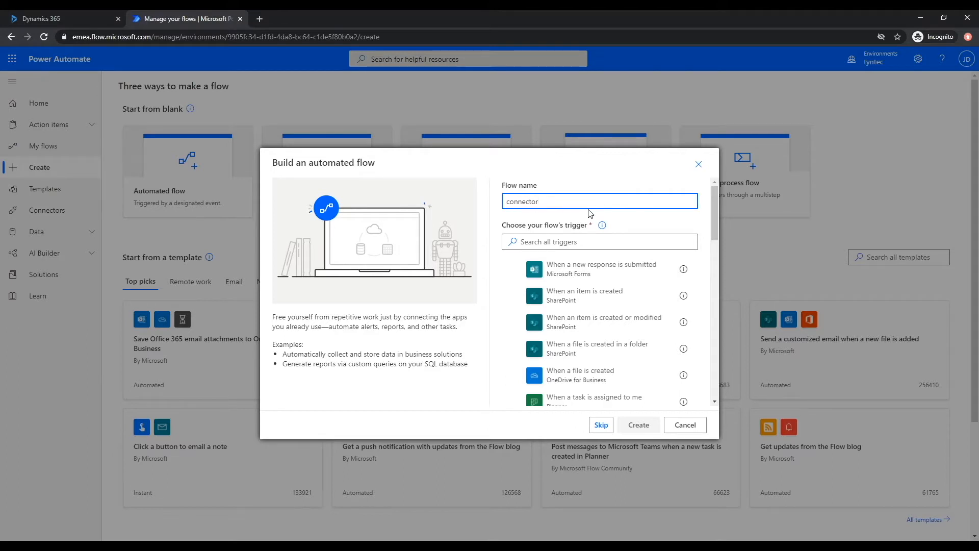
{"action": "type", "text": " demo"}
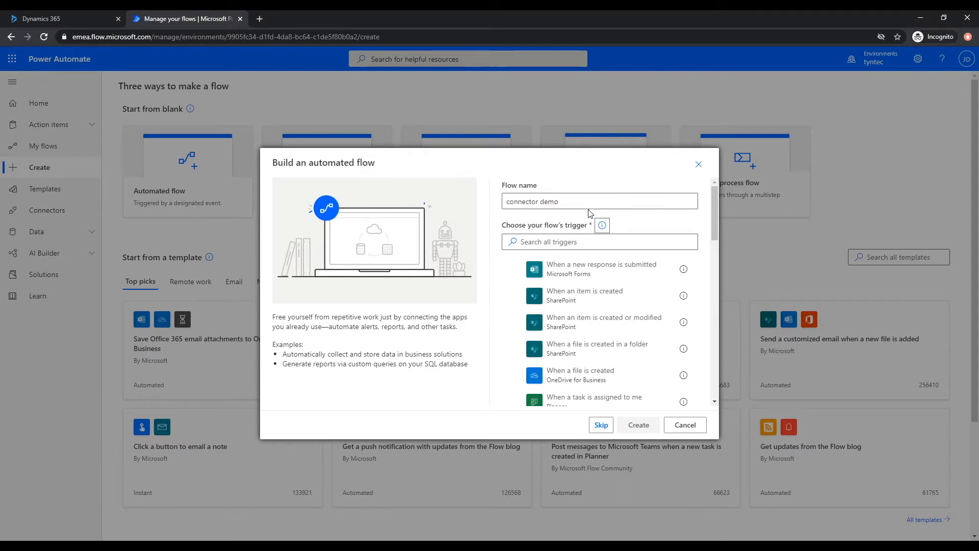
- Choose the Common Data Service 'When a record is created, updated or deleted' trigger and create the flow
{"action": "left_click", "coordinate": [551, 240]}
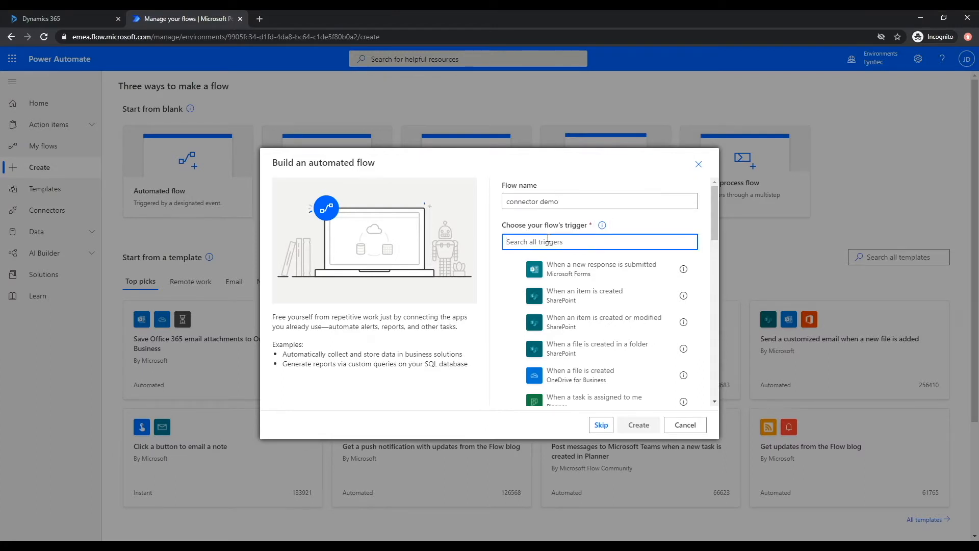
{"action": "type", "text": "when a record is"}
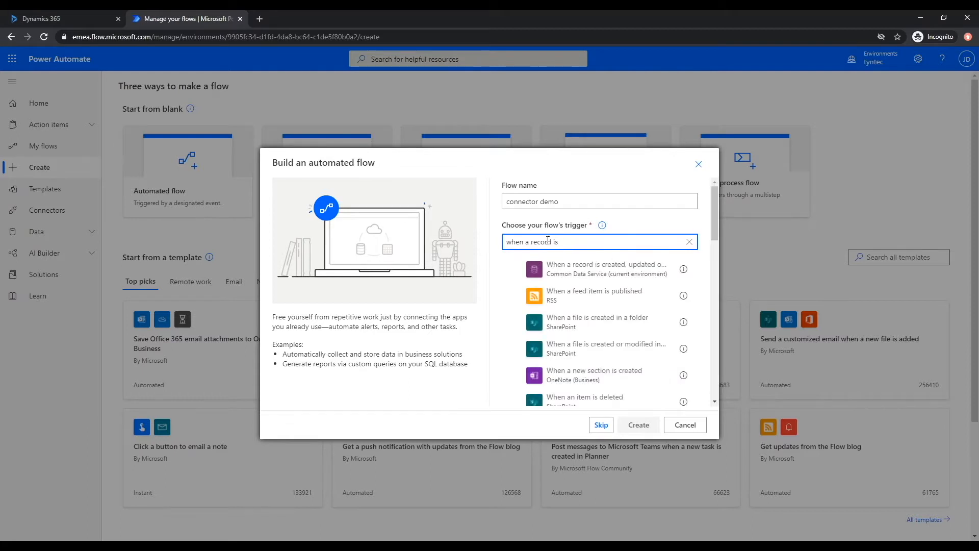
{"action": "left_click", "coordinate": [519, 271]}
{"action": "scroll", "coordinate": [520, 270], "scroll_direction": "down", "scroll_amount": 10}
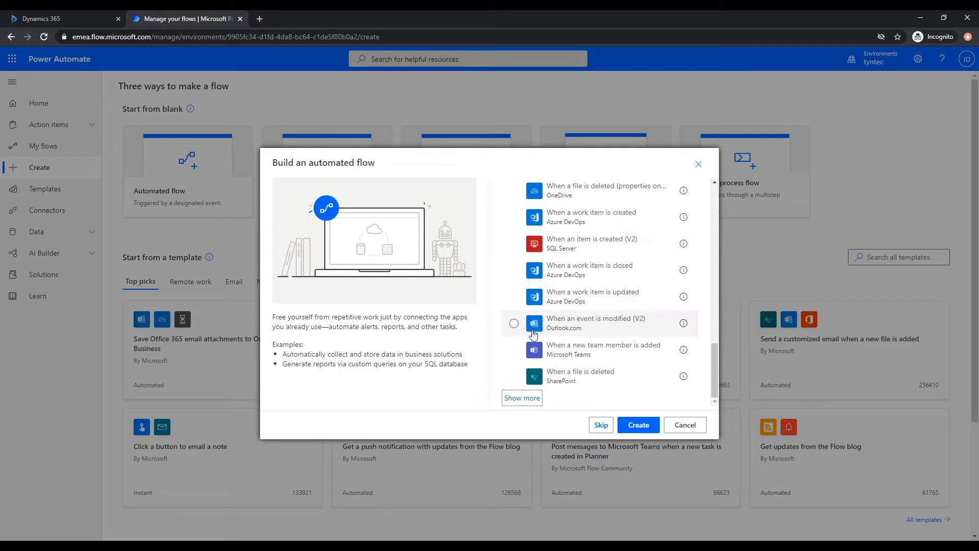
{"action": "left_click", "coordinate": [509, 398]}
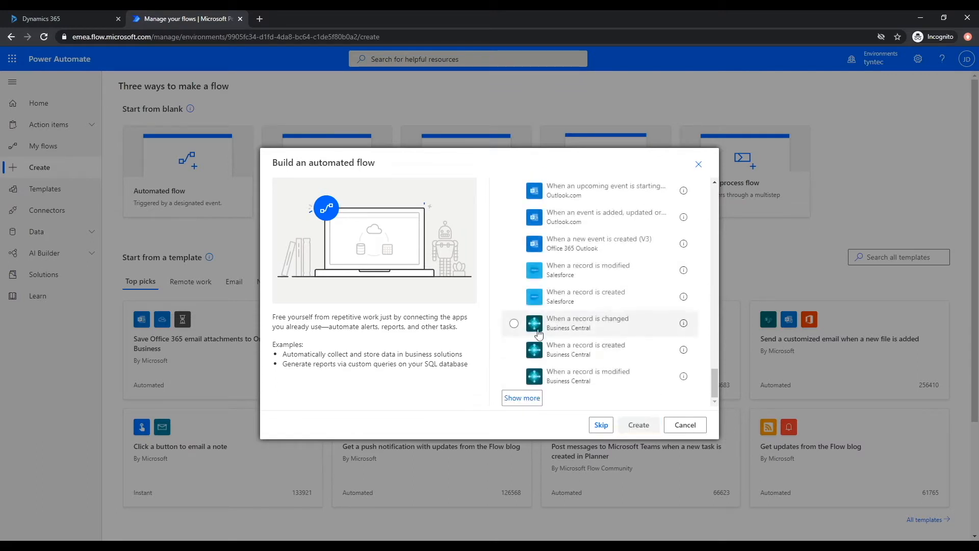
{"action": "left_click", "coordinate": [521, 399]}
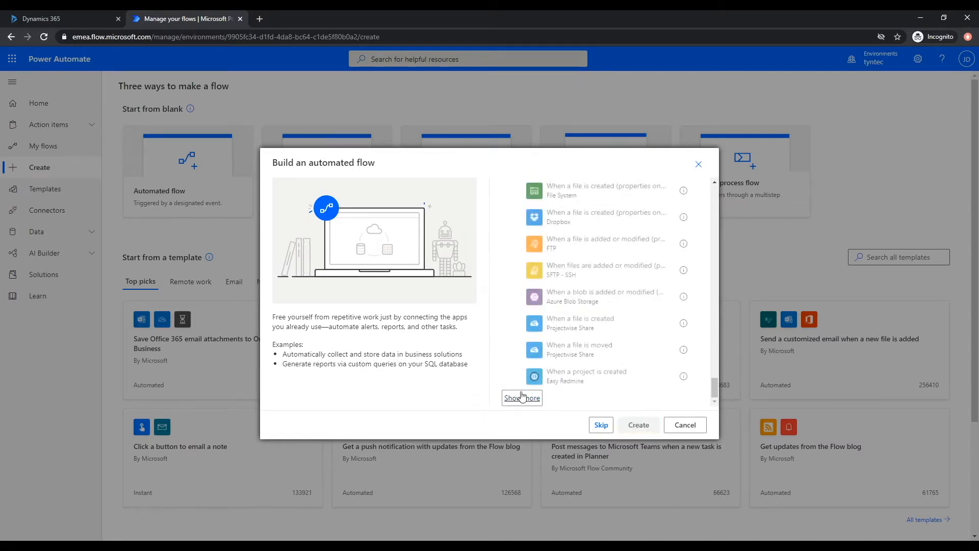
{"action": "left_click", "coordinate": [525, 399]}
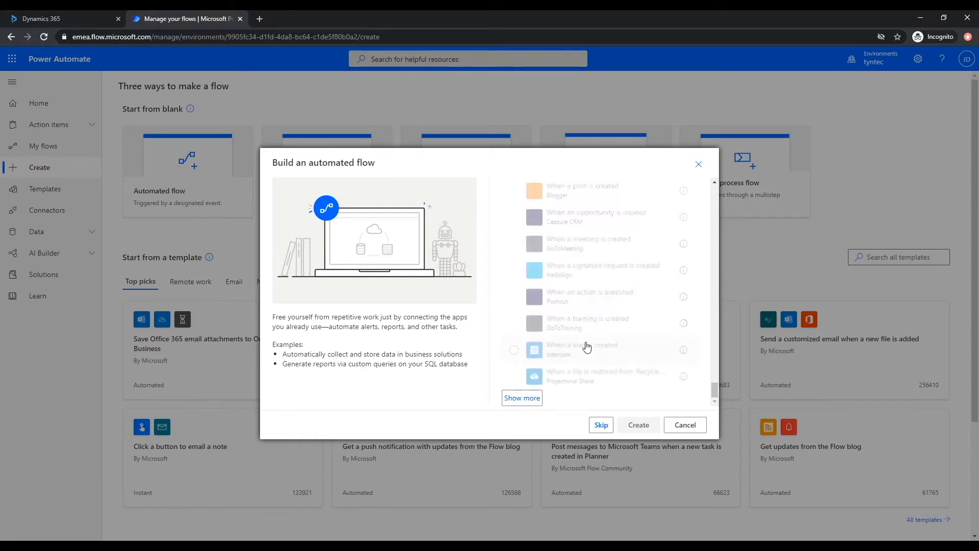
{"action": "scroll", "coordinate": [571, 361], "scroll_direction": "up", "scroll_amount": 1}
{"action": "scroll", "coordinate": [571, 356], "scroll_direction": "up", "scroll_amount": 5}
{"action": "scroll", "coordinate": [574, 326], "scroll_direction": "up", "scroll_amount": 10}
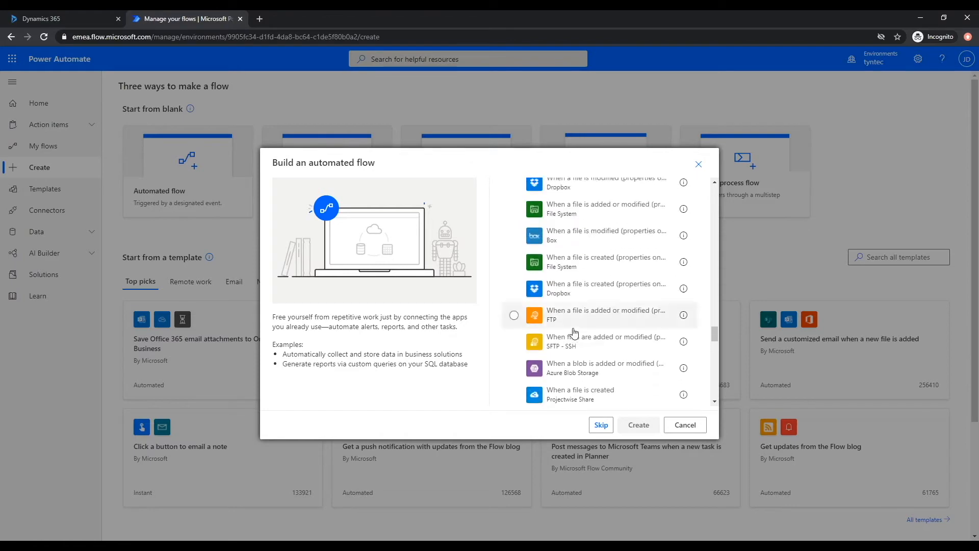
{"action": "left_click_drag", "start_coordinate": [715, 286], "coordinate": [713, 196]}
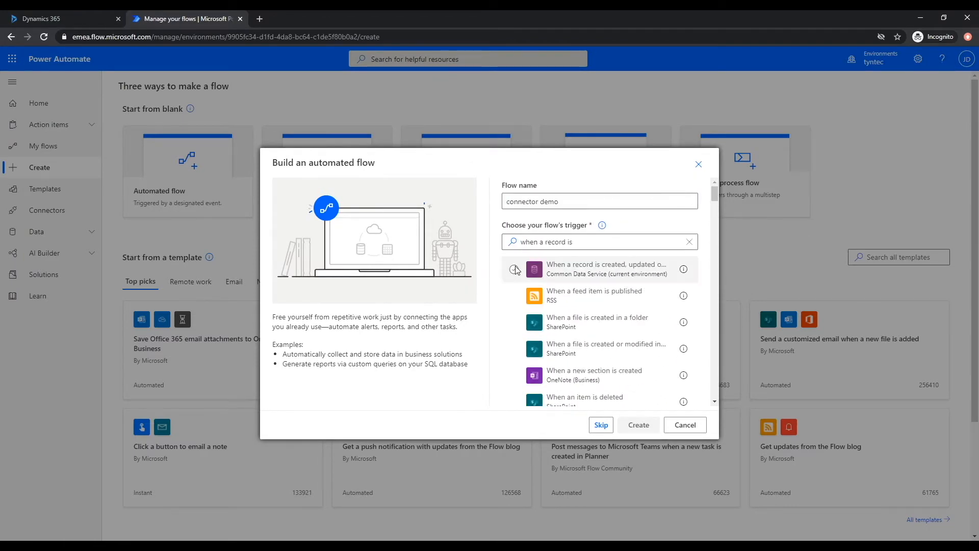
{"action": "left_click", "coordinate": [571, 269]}
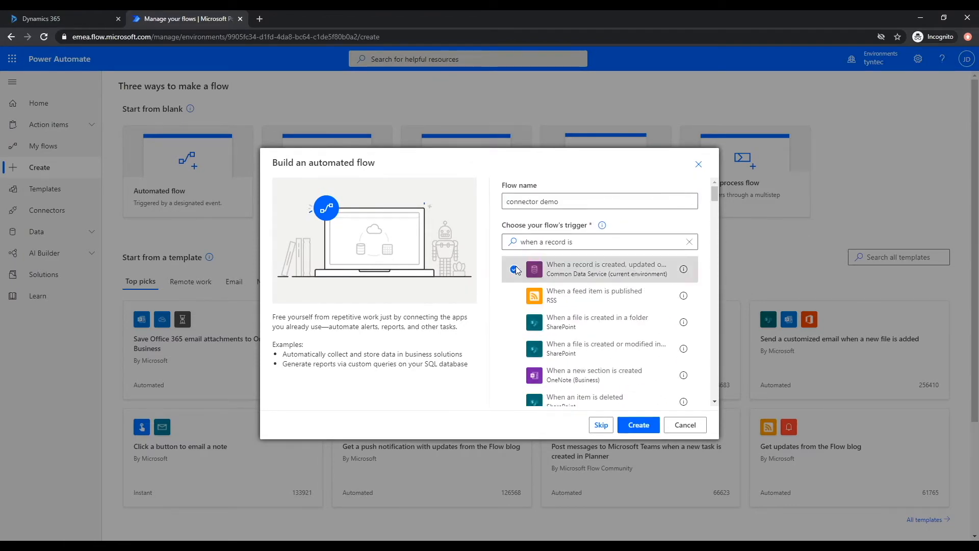
{"action": "left_click", "coordinate": [629, 426]}
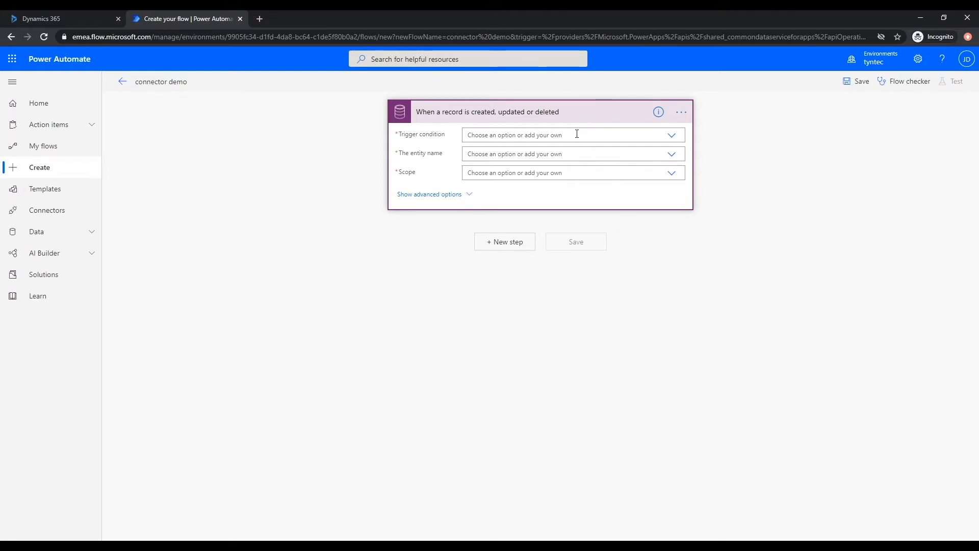
- Make the trigger fire on Create for Appointments at Organization scope, then add a new step
{"action": "left_click", "coordinate": [577, 133]}
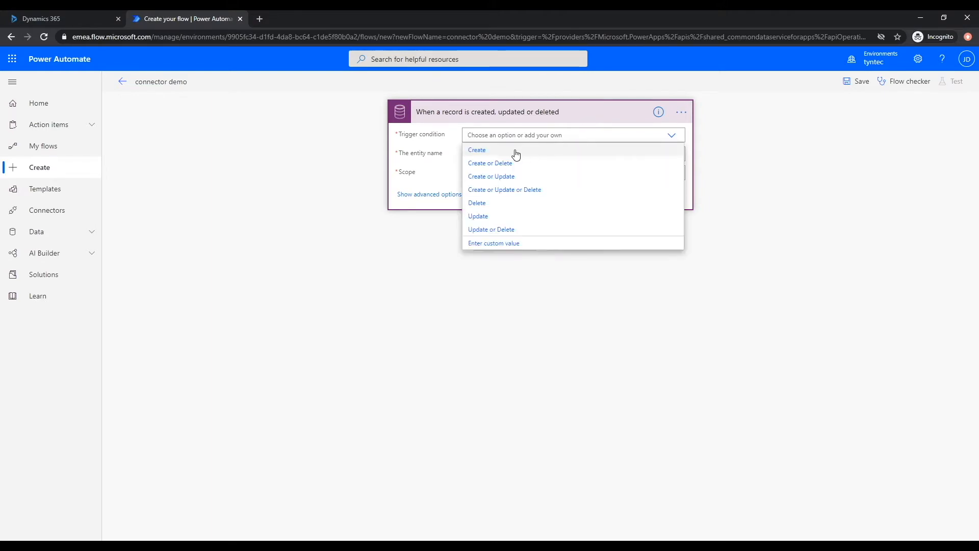
{"action": "left_click", "coordinate": [516, 150]}
{"action": "left_click", "coordinate": [521, 151]}
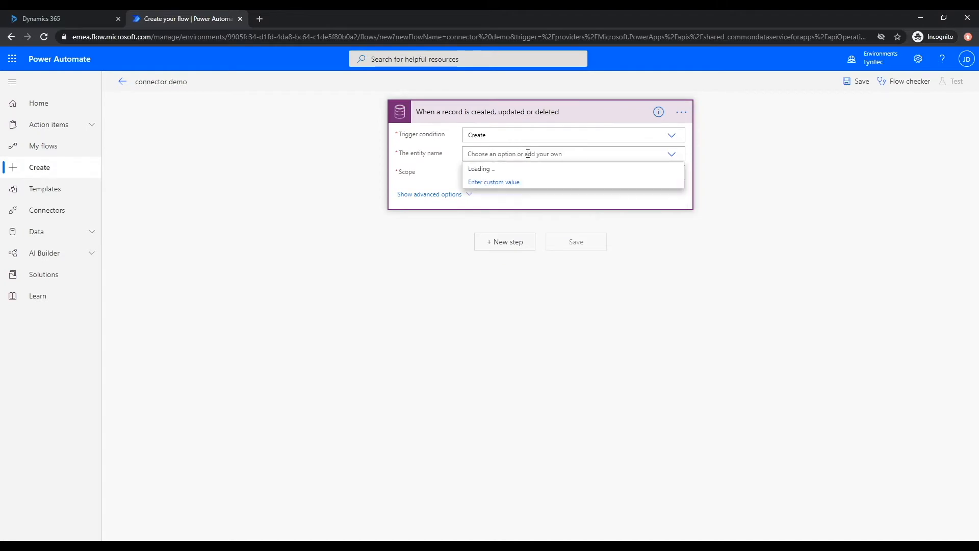
{"action": "type", "text": "Appo"}
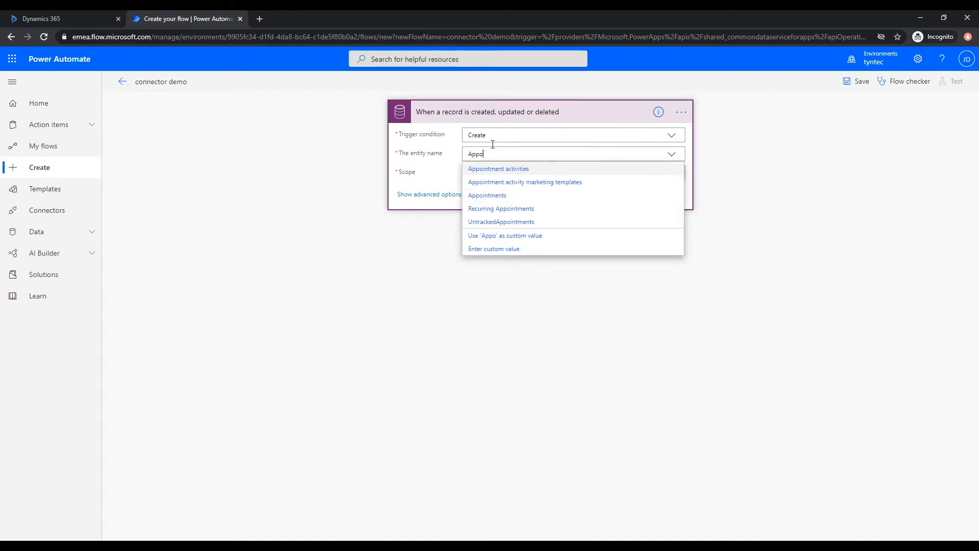
{"action": "left_click", "coordinate": [494, 195]}
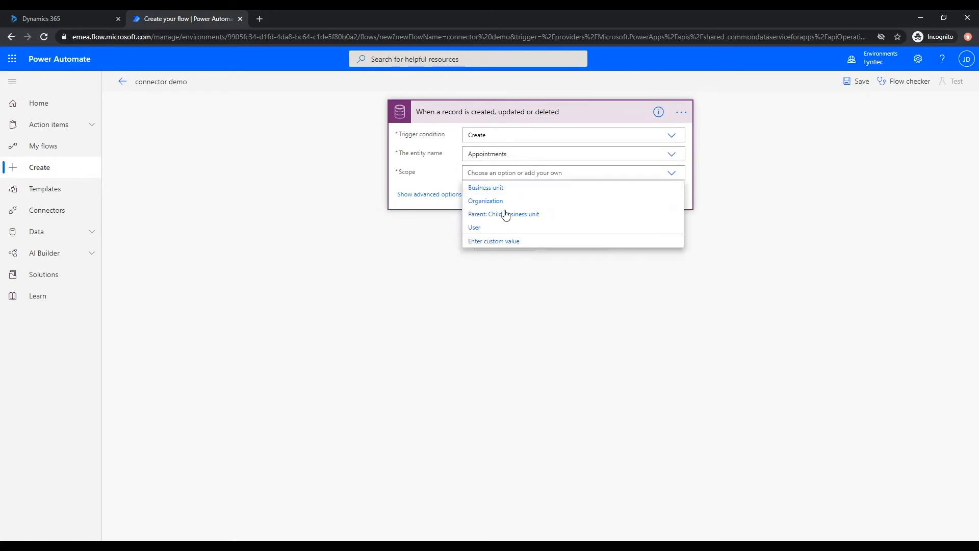
{"action": "left_click", "coordinate": [504, 203]}
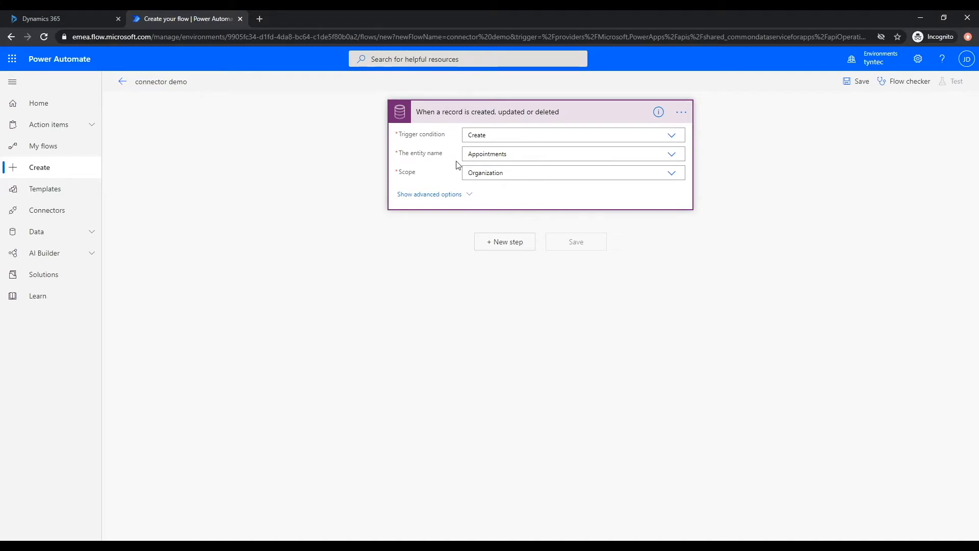
{"action": "left_click", "coordinate": [509, 242]}
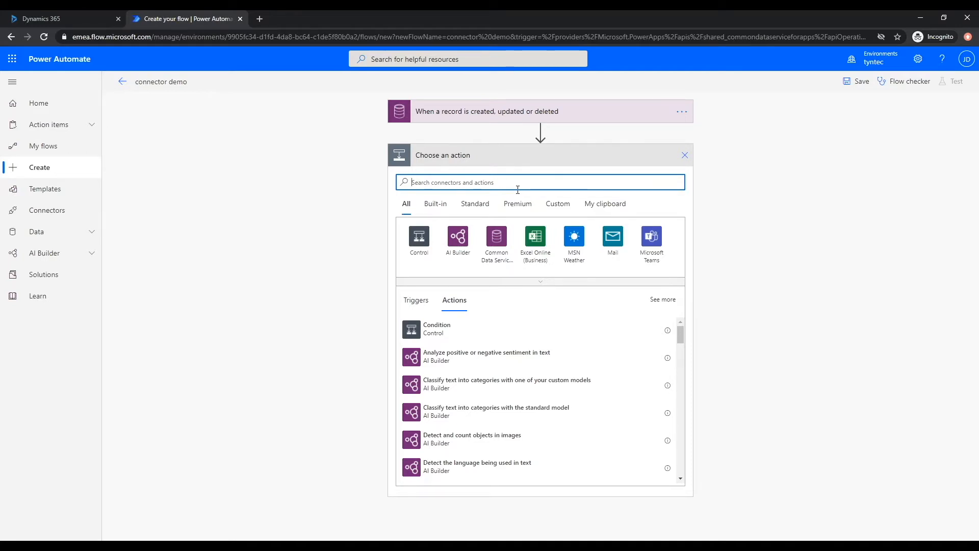
- Add a Get a record action that looks up records in the Contacts entity
{"action": "type", "text": "get a re"}
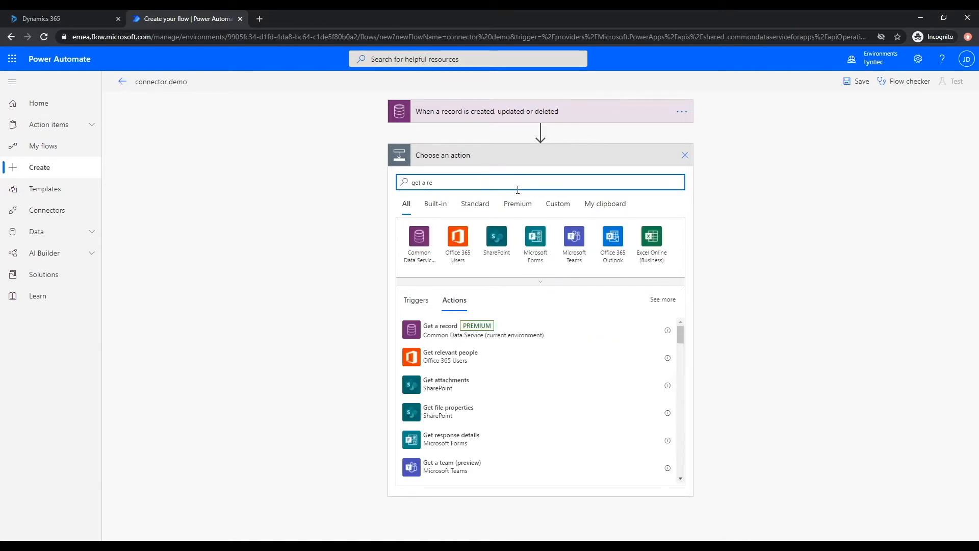
{"action": "left_click", "coordinate": [497, 336]}
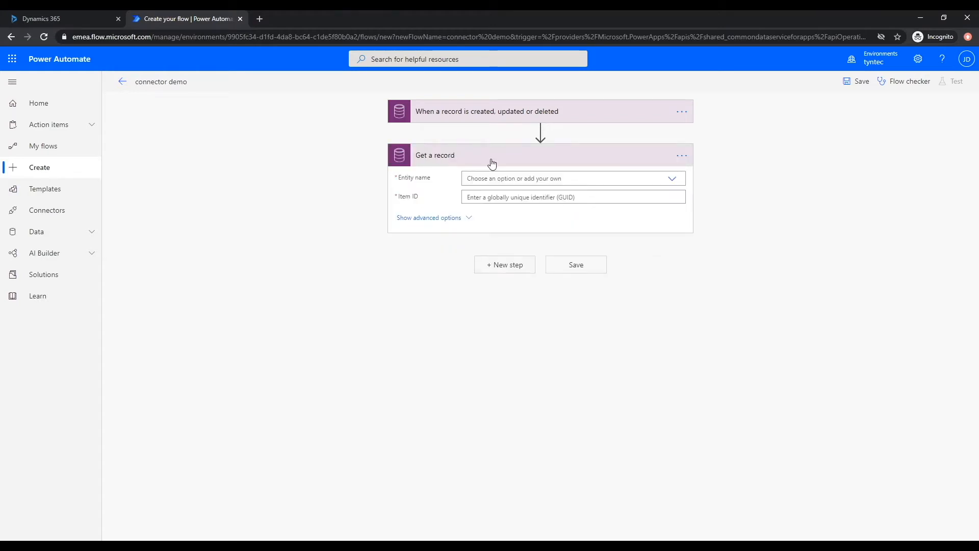
{"action": "left_click", "coordinate": [499, 176]}
{"action": "type", "text": "conta"}
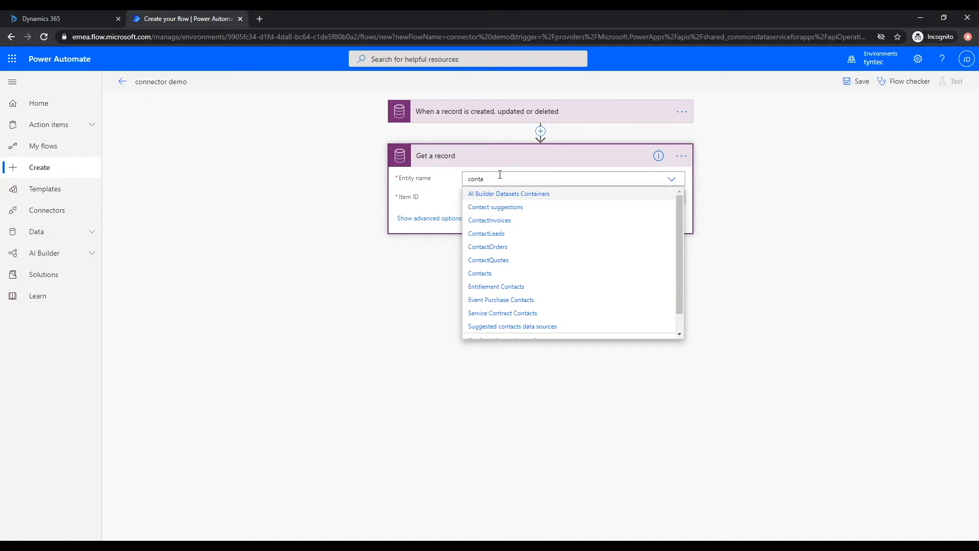
{"action": "left_click", "coordinate": [485, 274]}
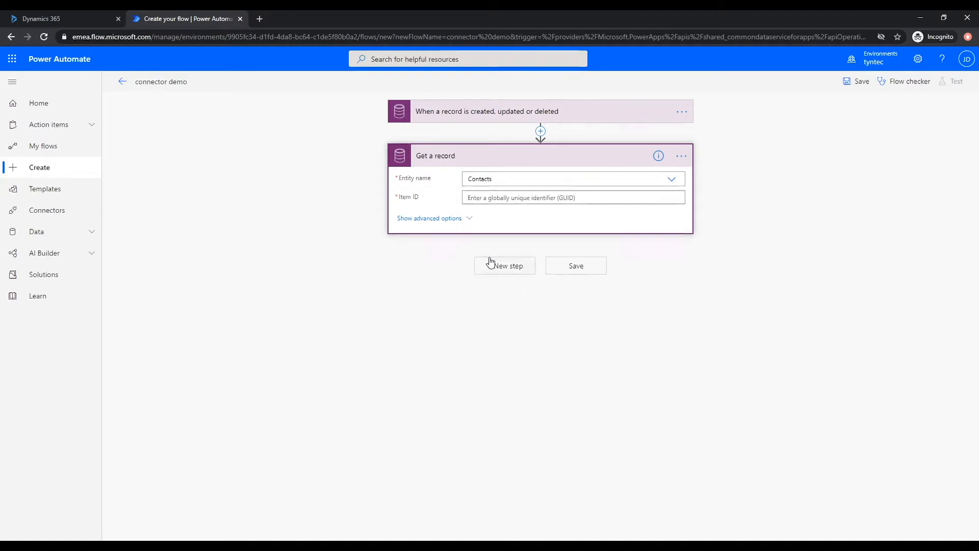
{"action": "left_click", "coordinate": [520, 198]}
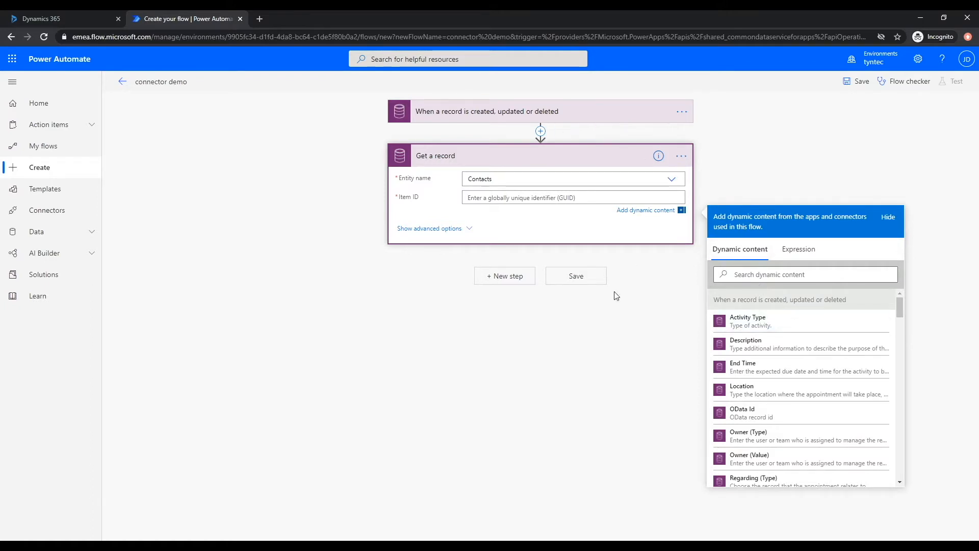
- Set Get a record's Item ID to the trigger's Regarding (Value), then add another step
{"action": "scroll", "coordinate": [764, 352], "scroll_direction": "down", "scroll_amount": 2}
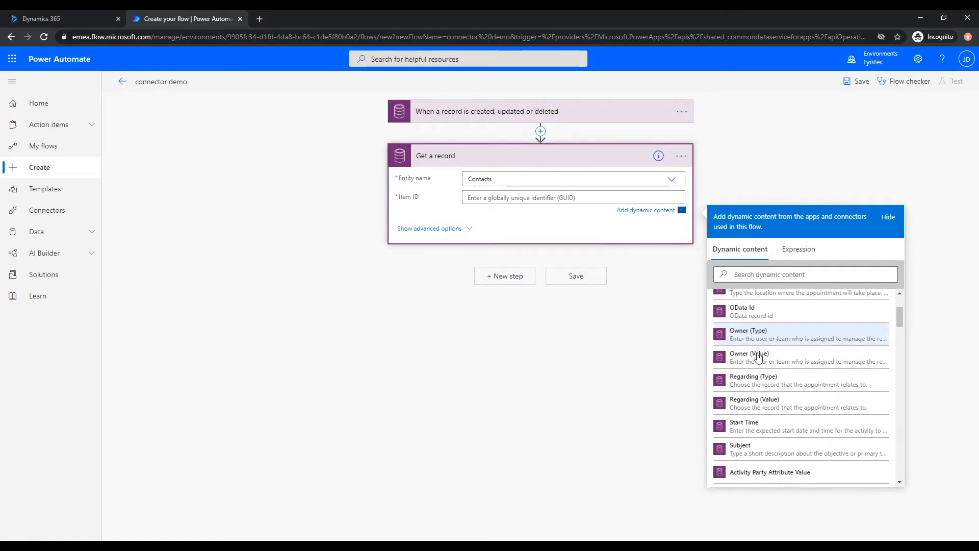
{"action": "left_click", "coordinate": [798, 405]}
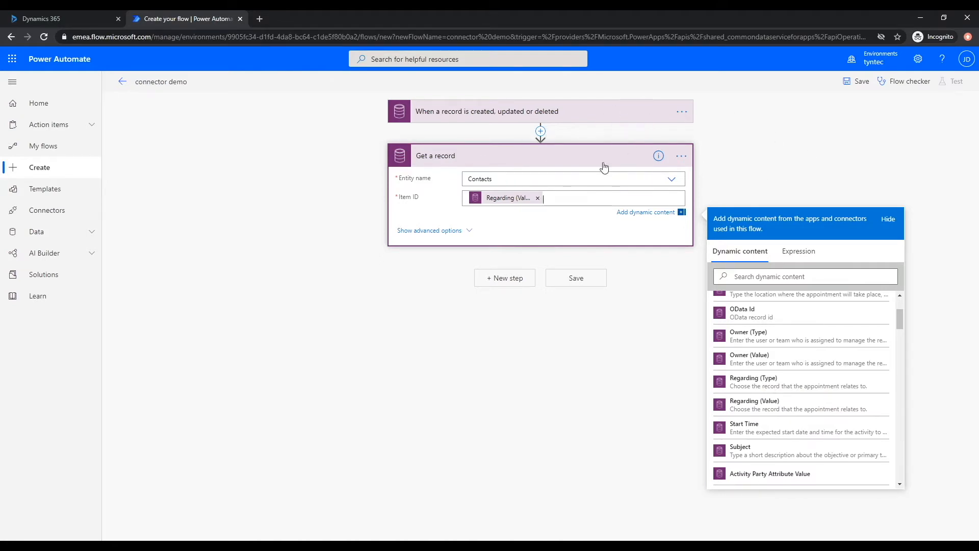
{"action": "left_click", "coordinate": [516, 279]}
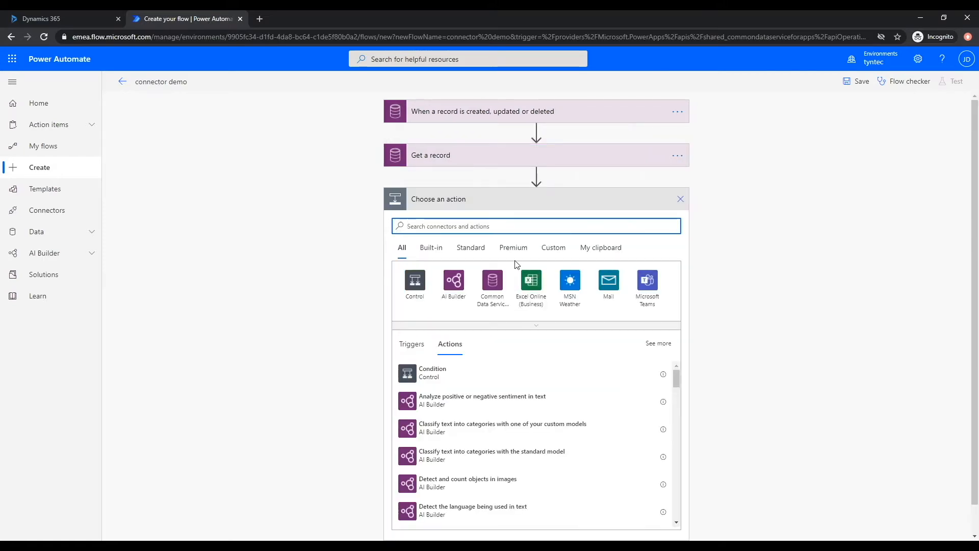
- Add the tyntec Viber Business 'Send Viber Message' action
{"action": "type", "text": "tyntec"}
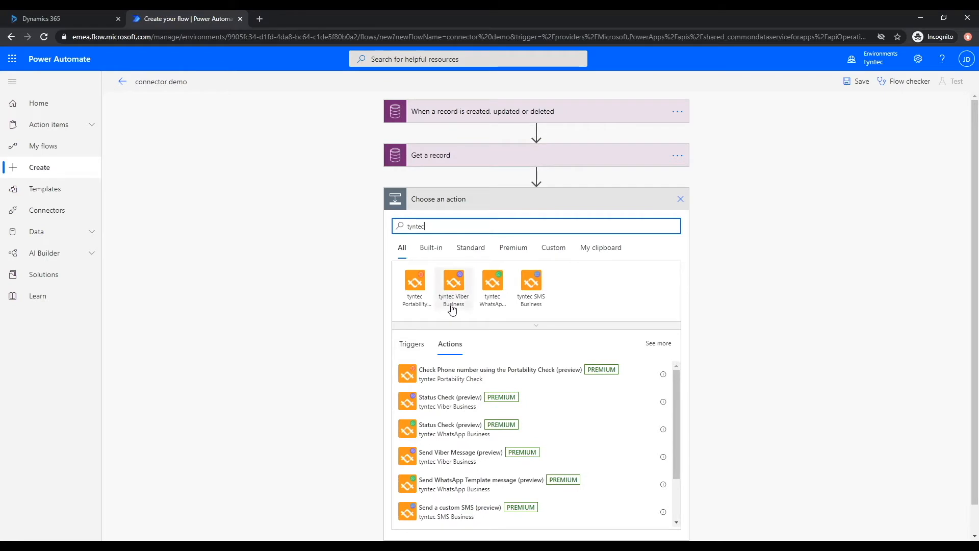
{"action": "left_click", "coordinate": [456, 308]}
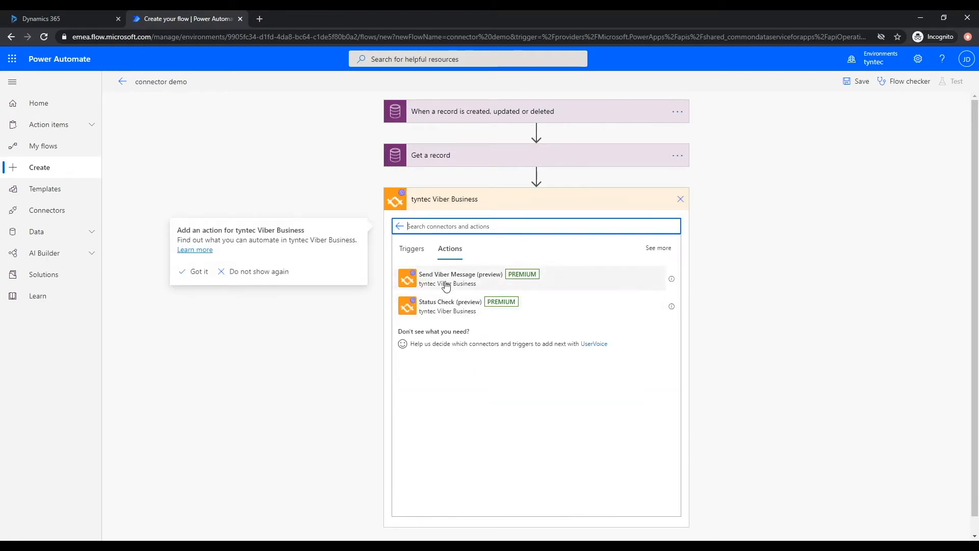
{"action": "left_click", "coordinate": [446, 285]}
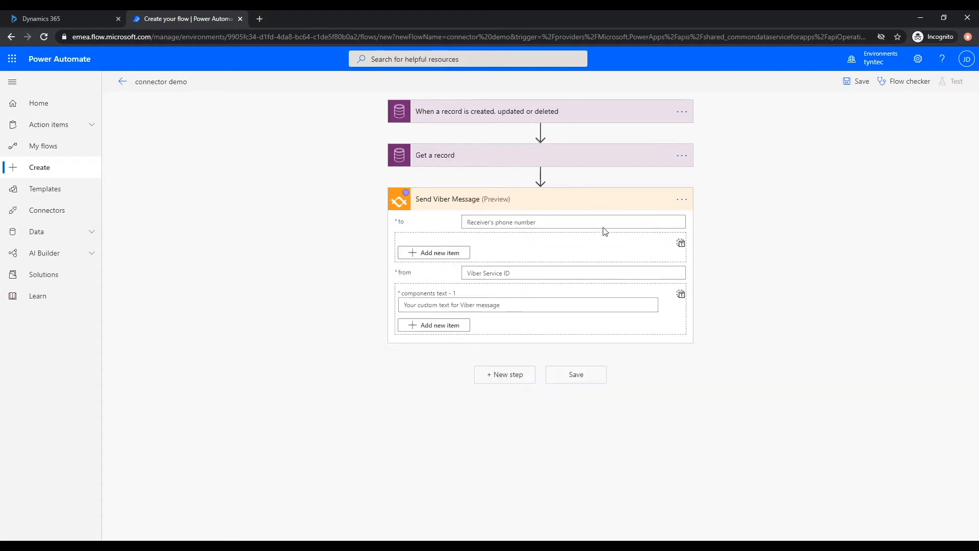
- Create a new Viber connection named 'Demo' with the API key and use it for the step
{"action": "left_click", "coordinate": [681, 199]}
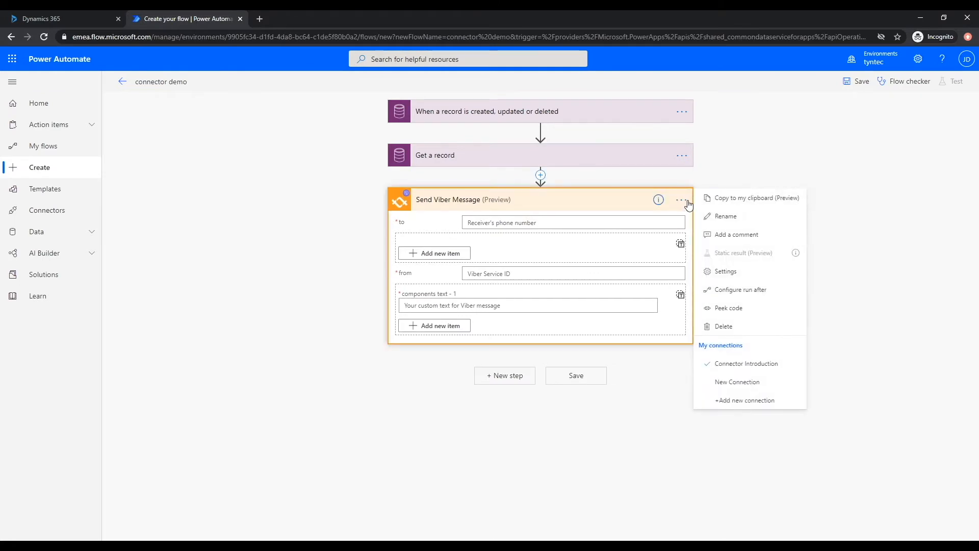
{"action": "left_click", "coordinate": [768, 399]}
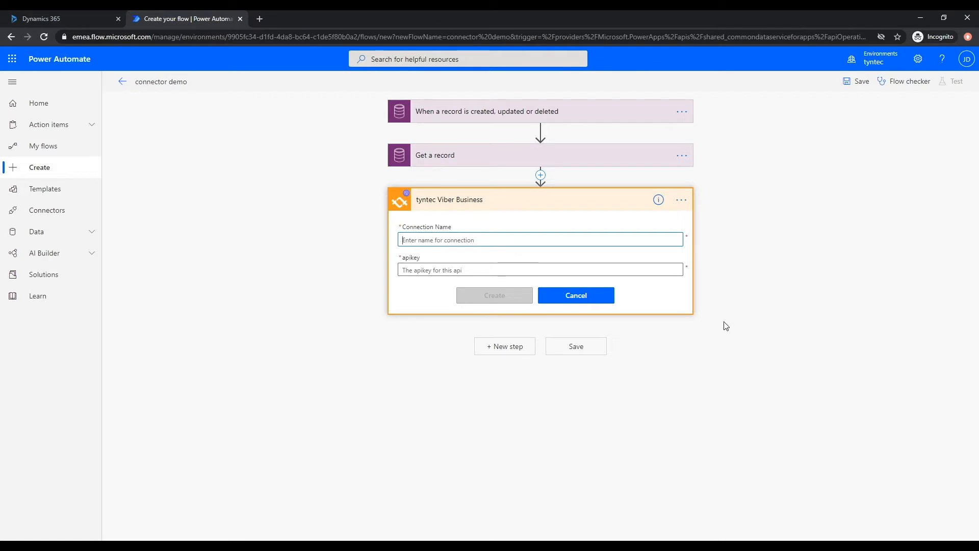
{"action": "type", "text": "Demo"}
{"action": "key", "text": "Tab"}
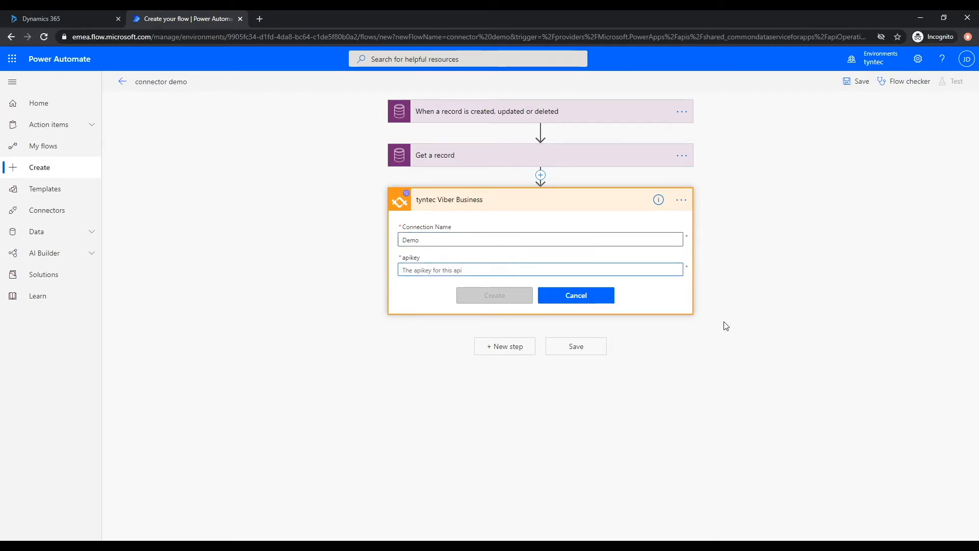
{"action": "type", "text": "•••••••••••••••••••"}
{"action": "left_click", "coordinate": [489, 295]}
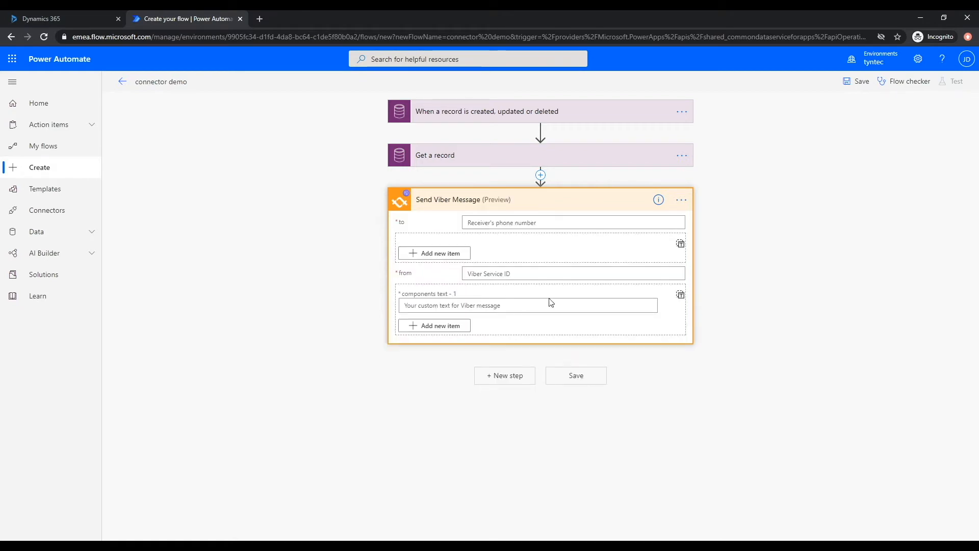
{"action": "left_click", "coordinate": [684, 201]}
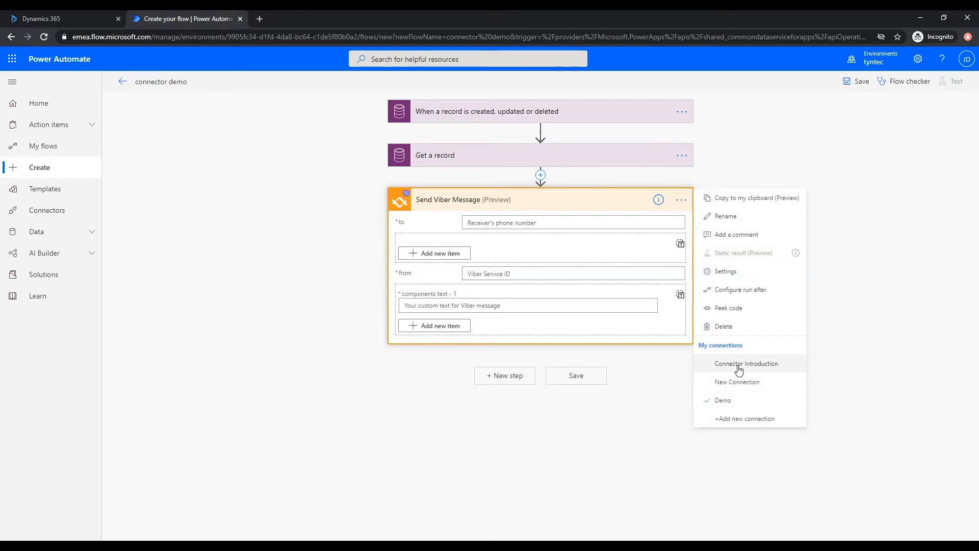
{"action": "left_click", "coordinate": [740, 383]}
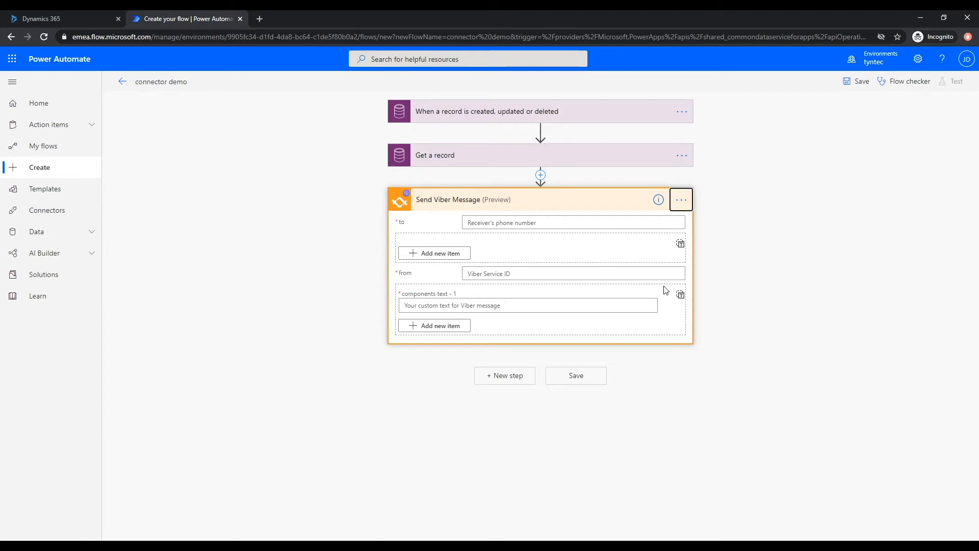
- Address the Viber message to the contact's Mobile Phone, with 'xxxxx' as sender service ID
{"action": "left_click", "coordinate": [518, 225]}
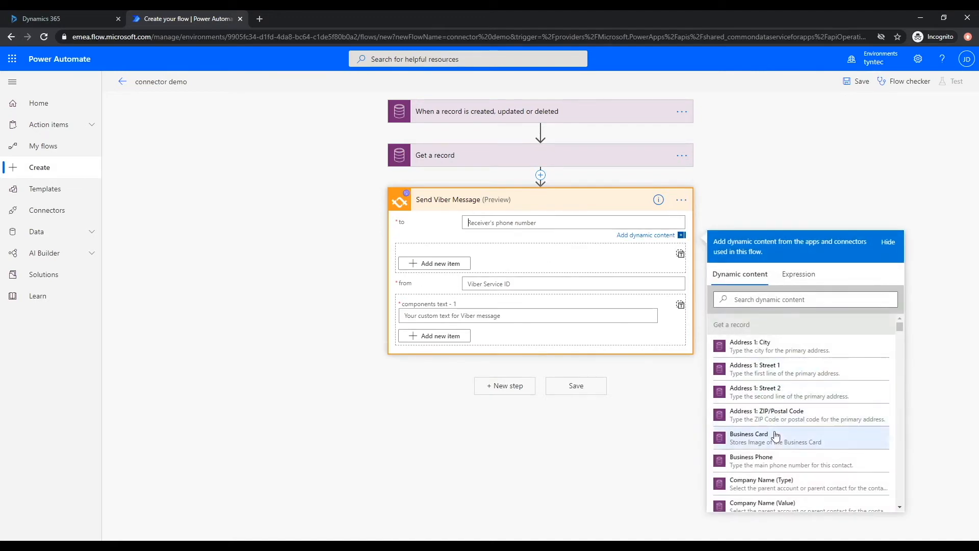
{"action": "left_click", "coordinate": [777, 463]}
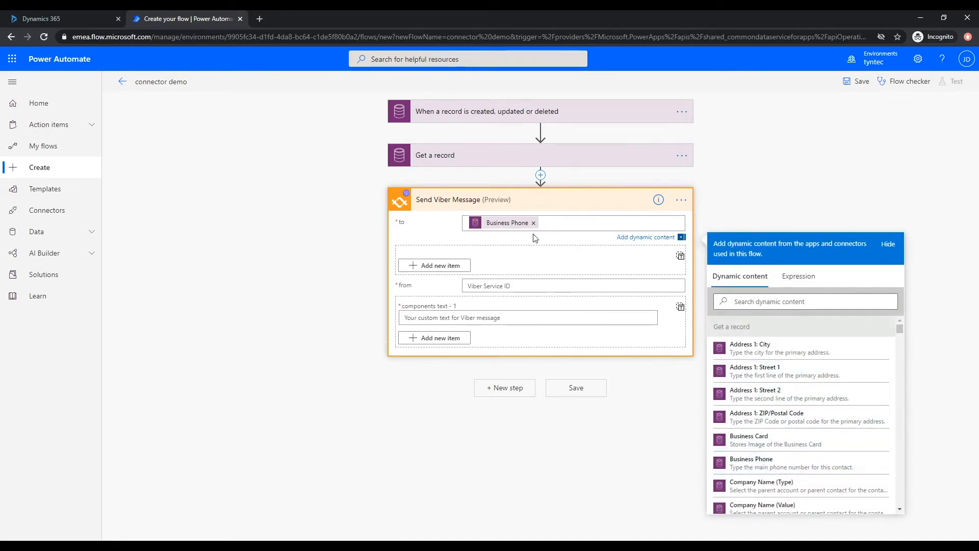
{"action": "key", "text": "BackSpace"}
{"action": "scroll", "coordinate": [801, 385], "scroll_direction": "down", "scroll_amount": 1}
{"action": "scroll", "coordinate": [800, 384], "scroll_direction": "down", "scroll_amount": 5}
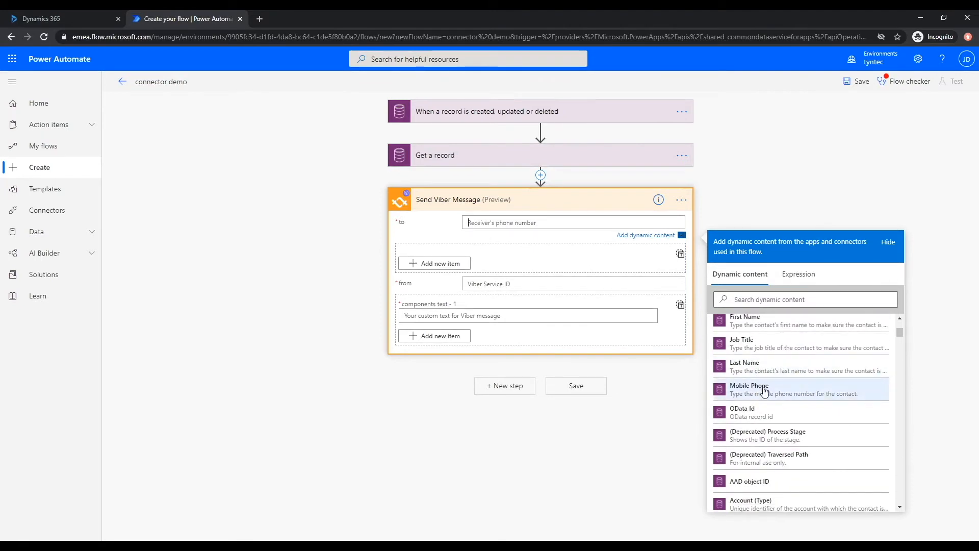
{"action": "left_click", "coordinate": [793, 388]}
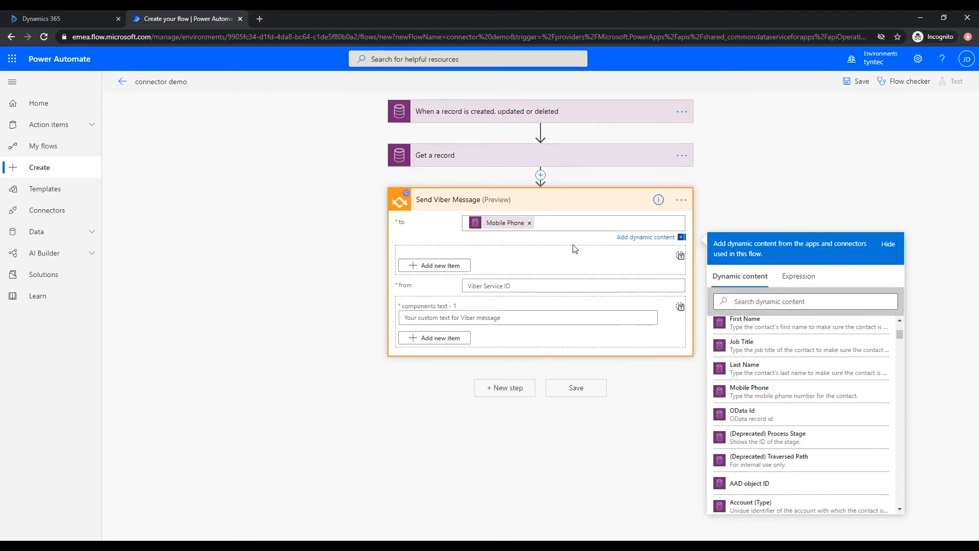
{"action": "left_click", "coordinate": [489, 285]}
{"action": "type", "text": "xxxxxx"}
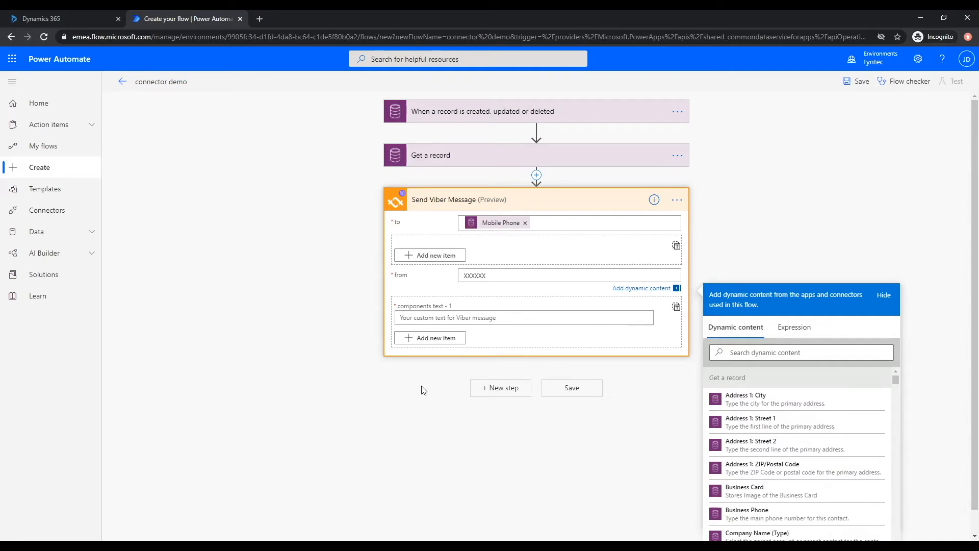
{"action": "left_click", "coordinate": [436, 320]}
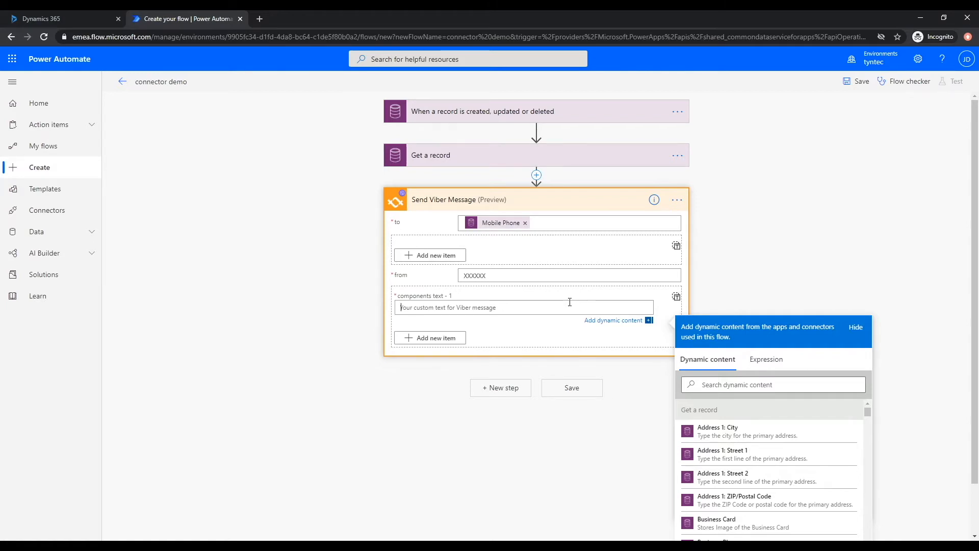
- Begin the Viber text with 'Dear' followed by the contact's First Name
{"action": "type", "text": "Dear"}
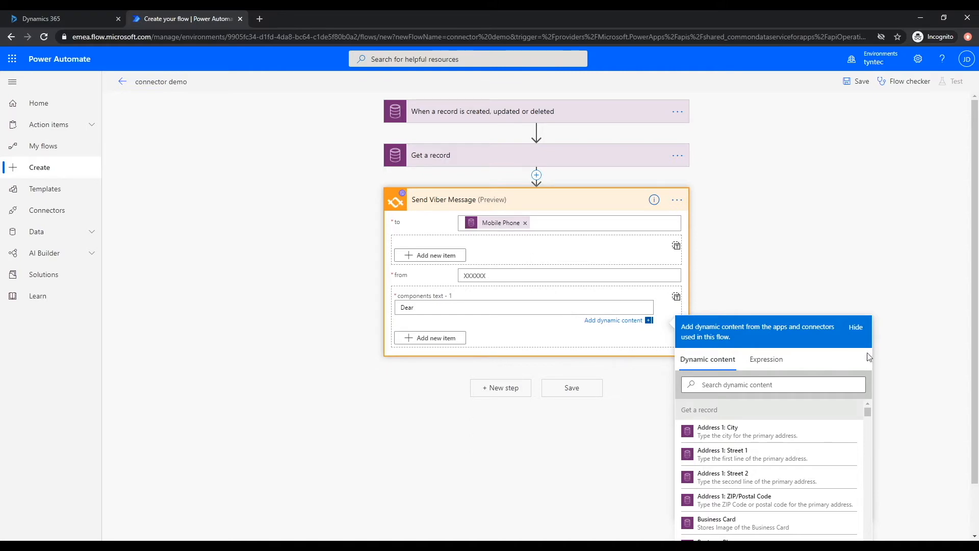
{"action": "left_click", "coordinate": [818, 387]}
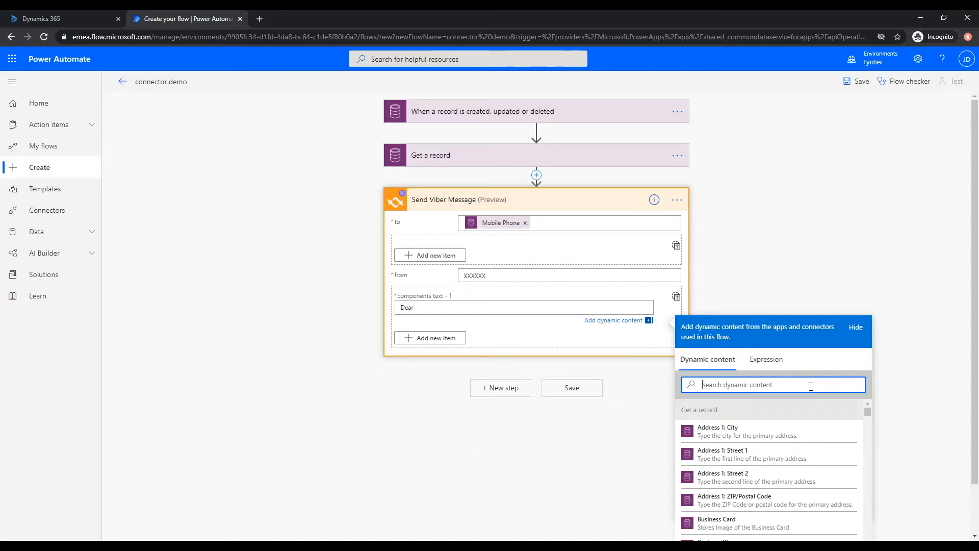
{"action": "type", "text": "firt"}
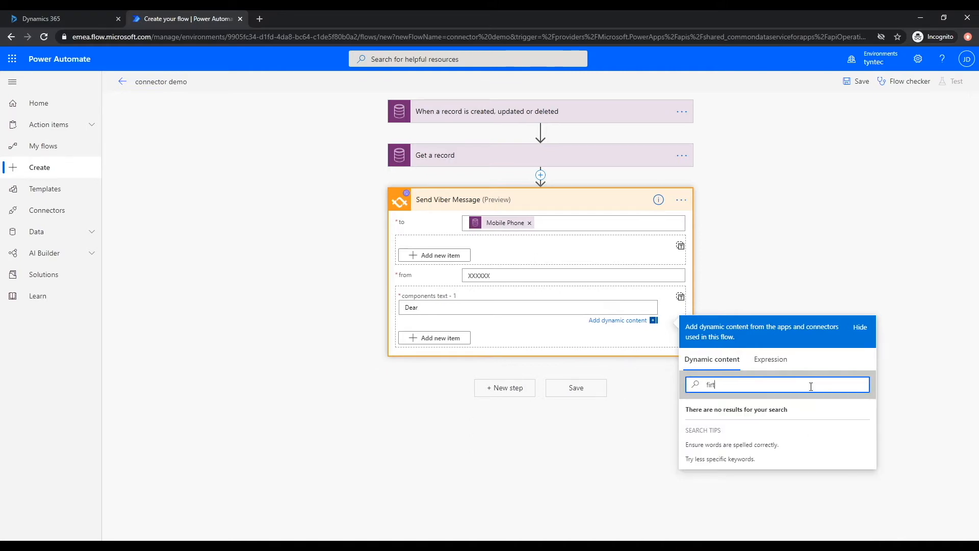
{"action": "key", "text": "BackSpace"}
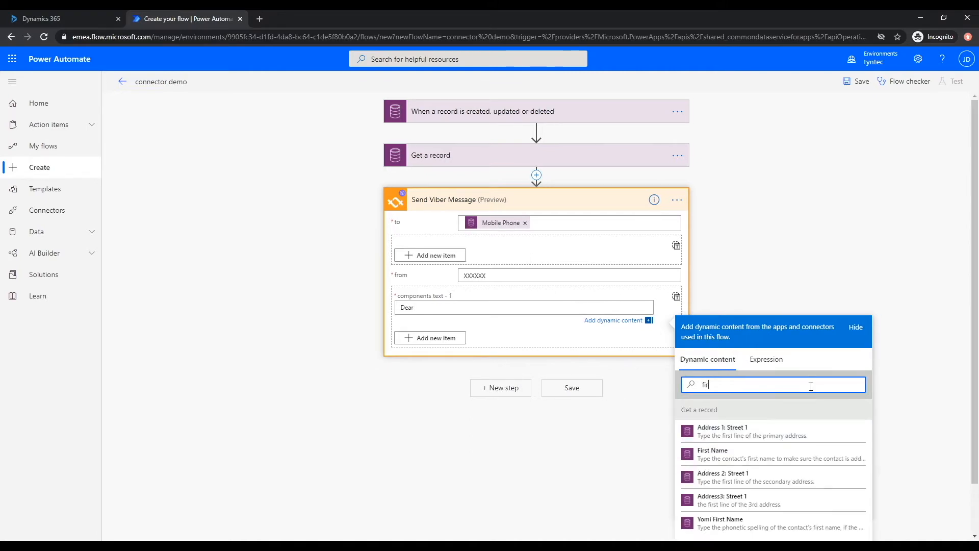
{"action": "left_click", "coordinate": [758, 454]}
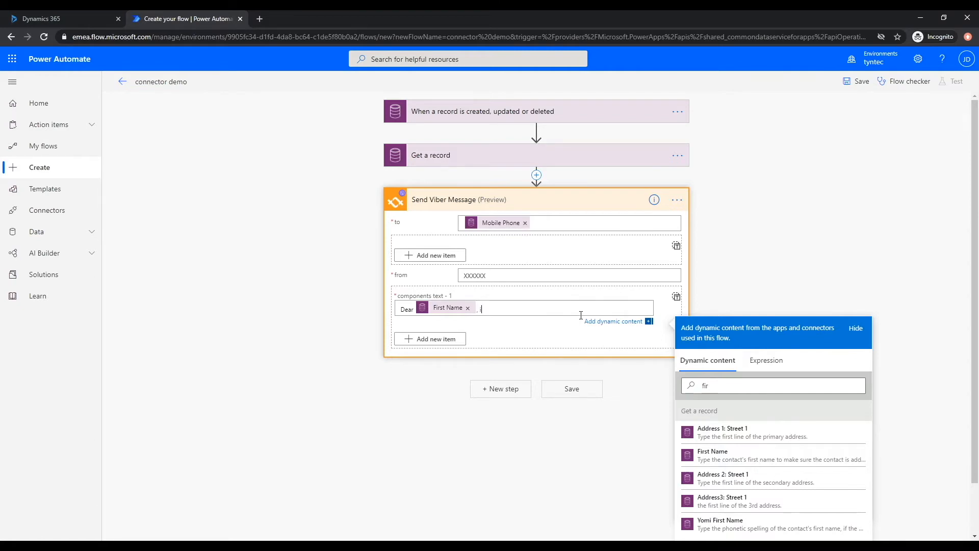
- Continue with 'I am excited about our meeting on' Subject, then 'at' Location
{"action": "type", "text": "I am excited about our meeting on"}
{"action": "double_click", "coordinate": [689, 386]}
{"action": "type", "text": "subj"}
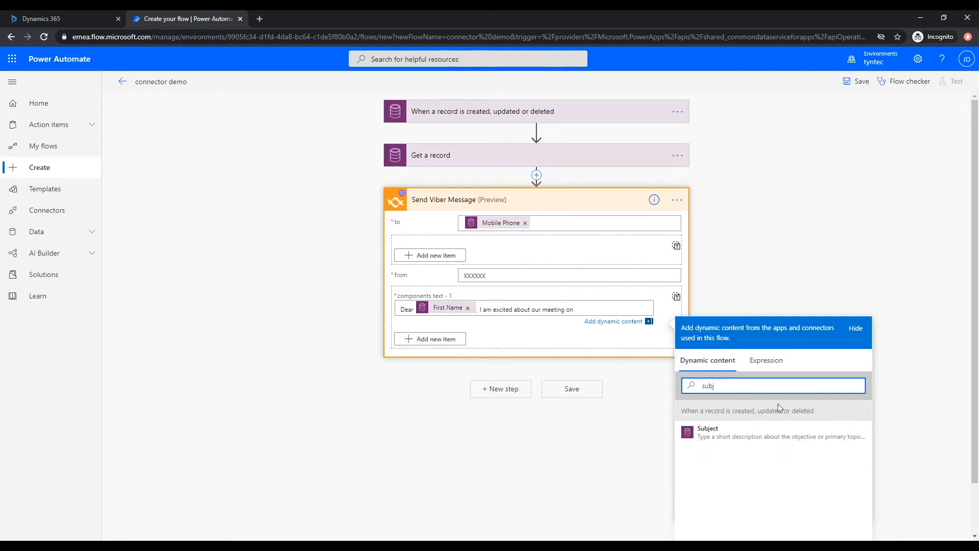
{"action": "left_click", "coordinate": [788, 430]}
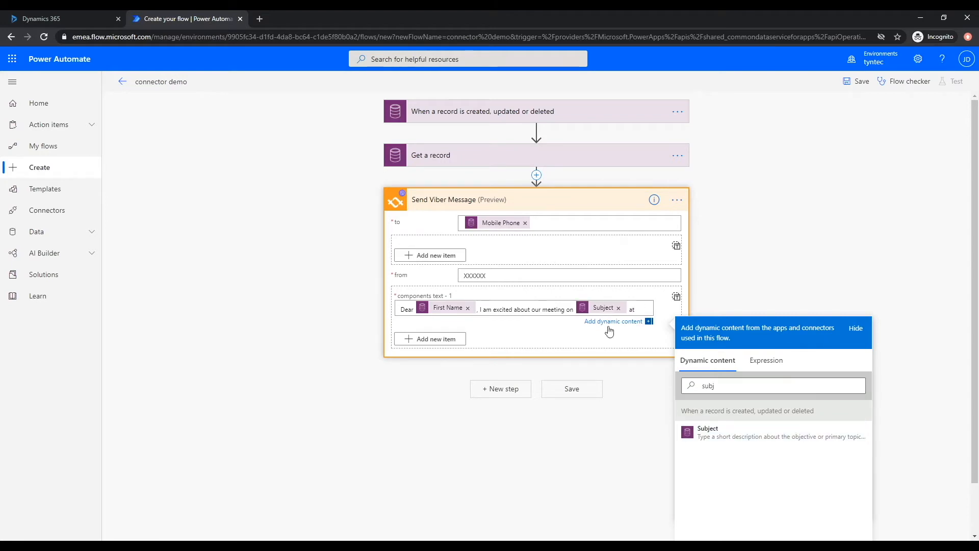
{"action": "double_click", "coordinate": [709, 386]}
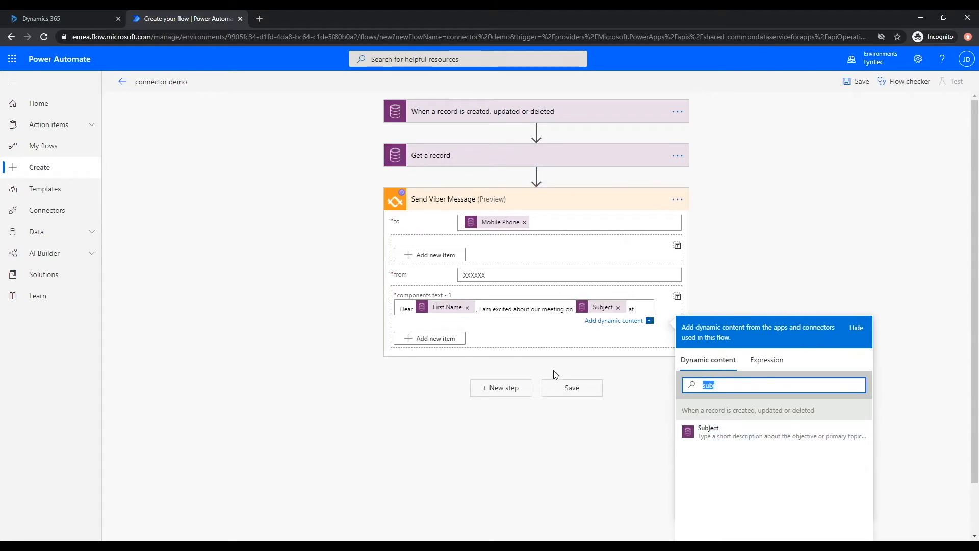
{"action": "type", "text": "loc"}
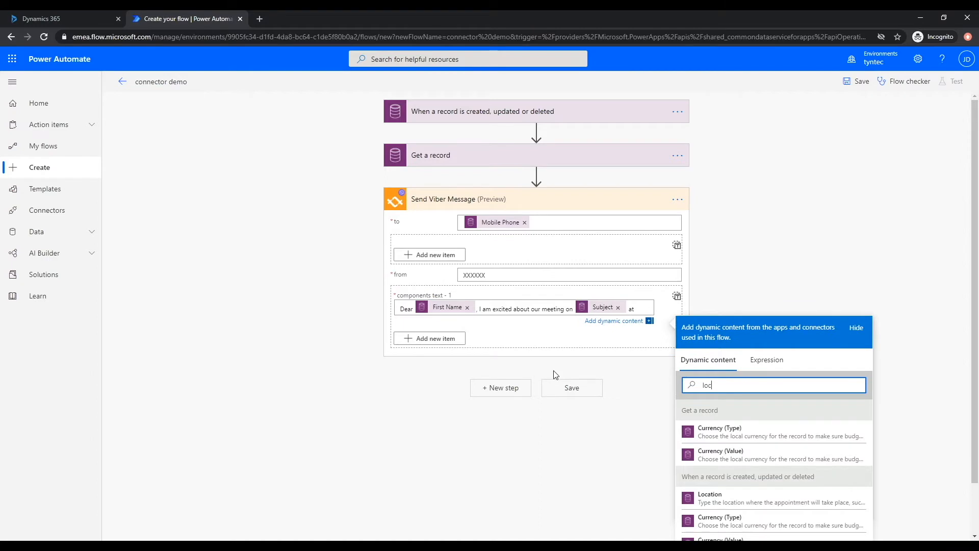
{"action": "left_click", "coordinate": [736, 502]}
{"action": "left_click", "coordinate": [537, 438]}
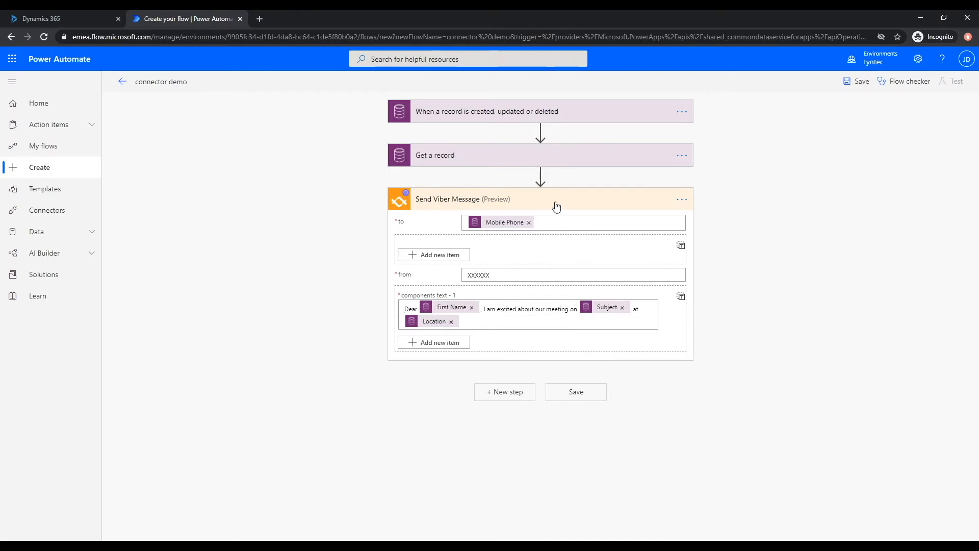
{"action": "left_click", "coordinate": [531, 206]}
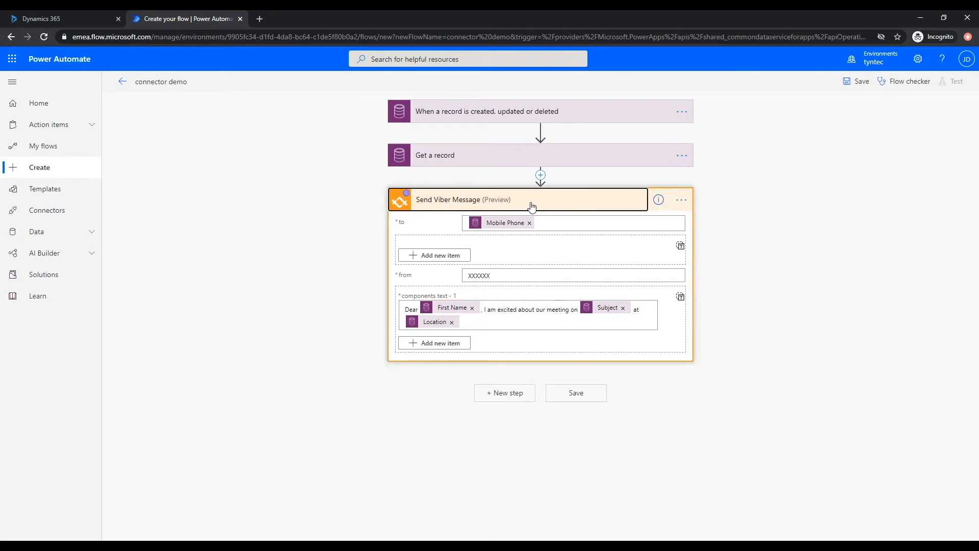
- Collapse the Send Viber Message card and save the connector demo flow
{"action": "left_click", "coordinate": [532, 206]}
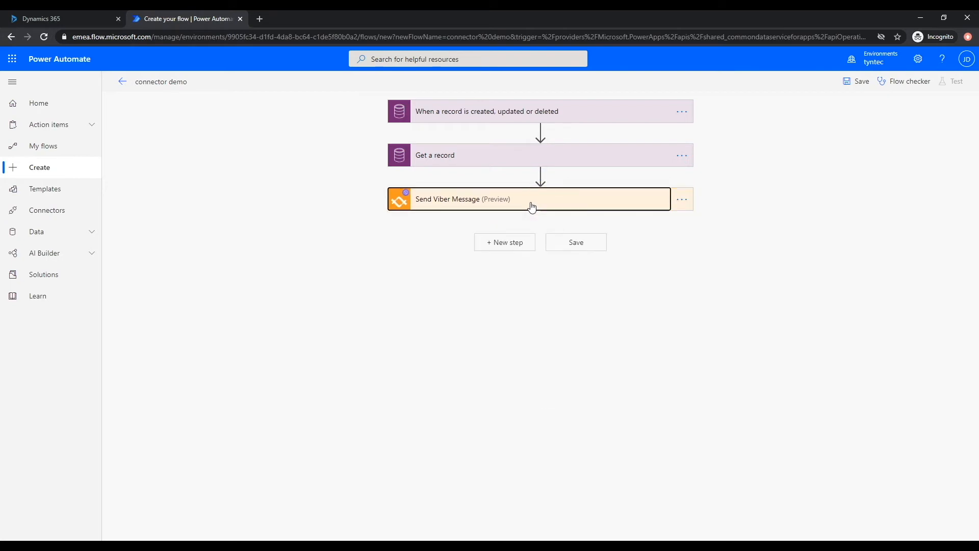
{"action": "left_click", "coordinate": [569, 247]}
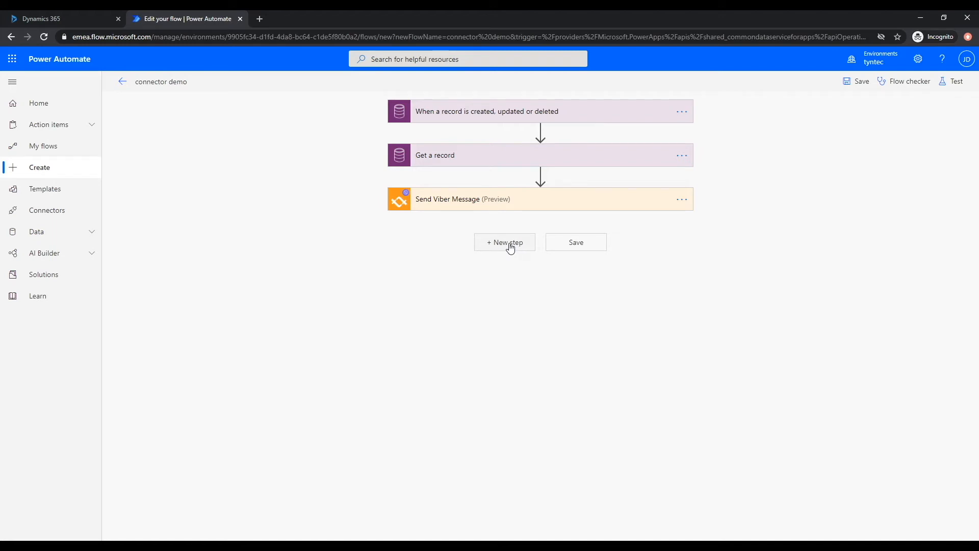
- Add the tyntec Viber Business Status Check action after Send Viber Message
{"action": "left_click", "coordinate": [518, 248]}
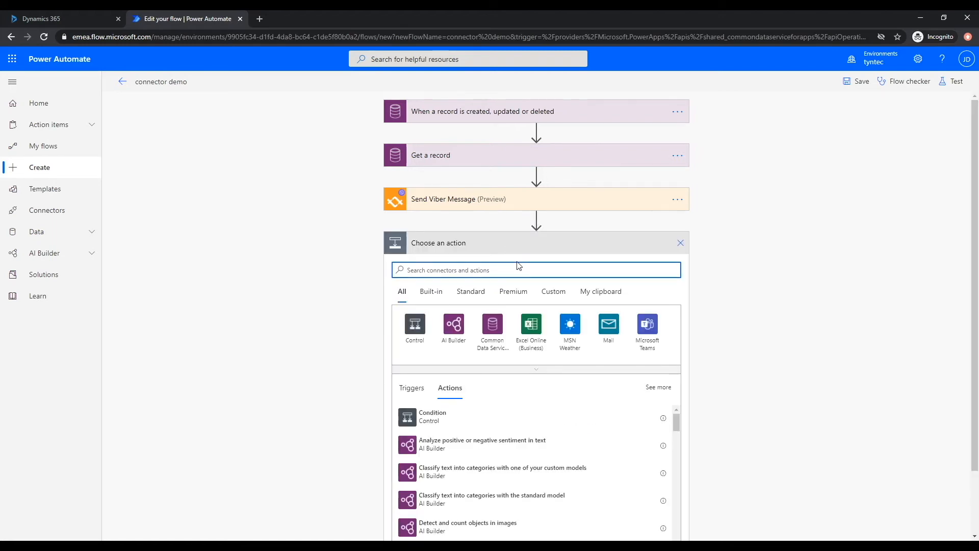
{"action": "type", "text": "tyntec"}
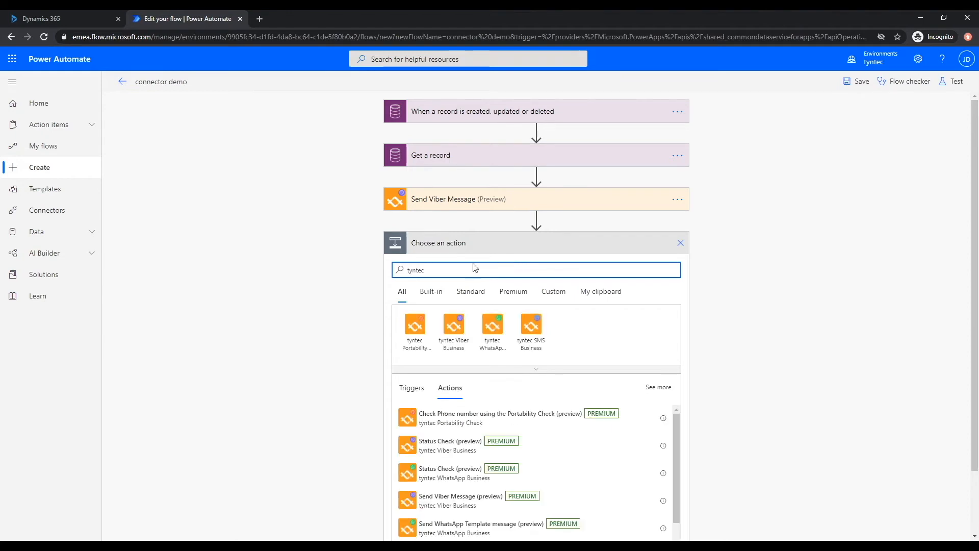
{"action": "left_click", "coordinate": [455, 330]}
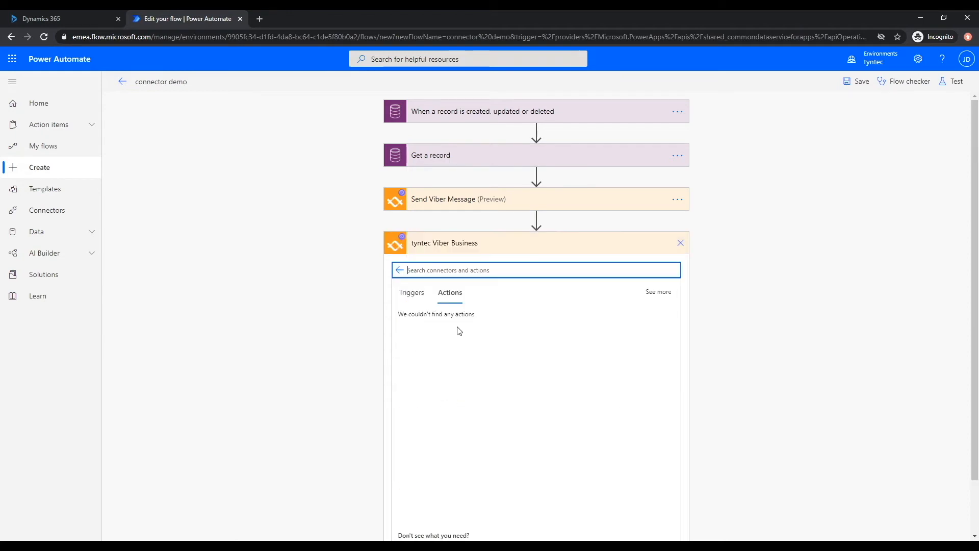
{"action": "left_click", "coordinate": [460, 349]}
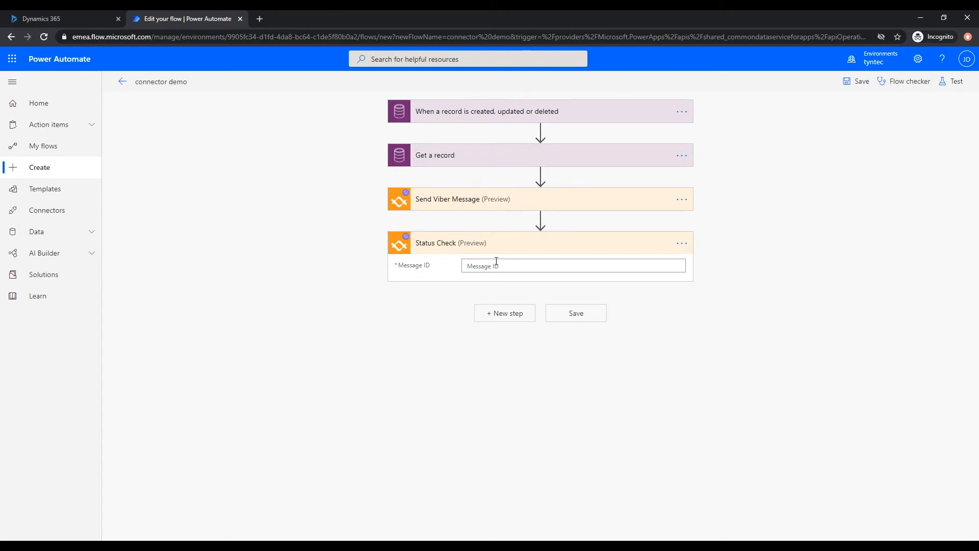
- Fill the Status Check Message ID with Send Viber Message's messageId
{"action": "left_click", "coordinate": [561, 265]}
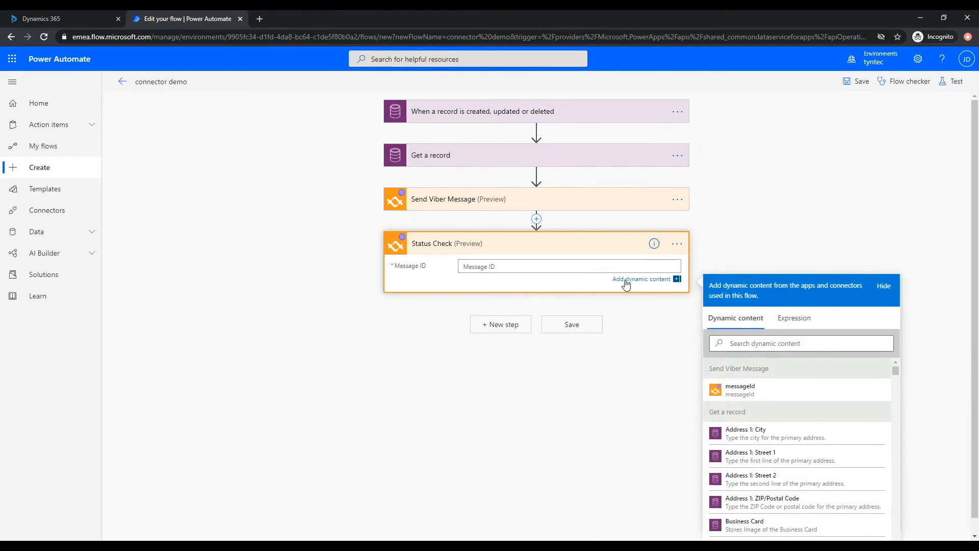
{"action": "left_click", "coordinate": [786, 401]}
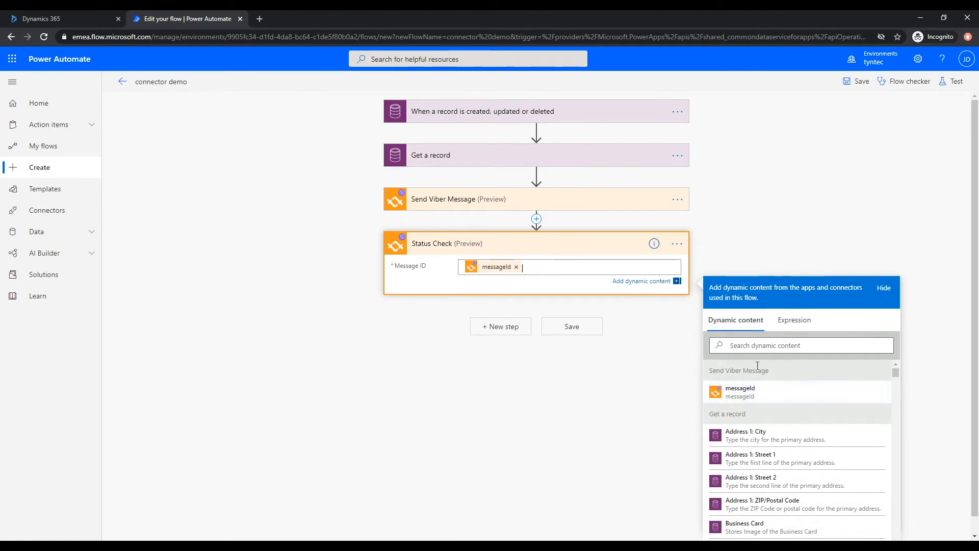
{"action": "left_click", "coordinate": [573, 250]}
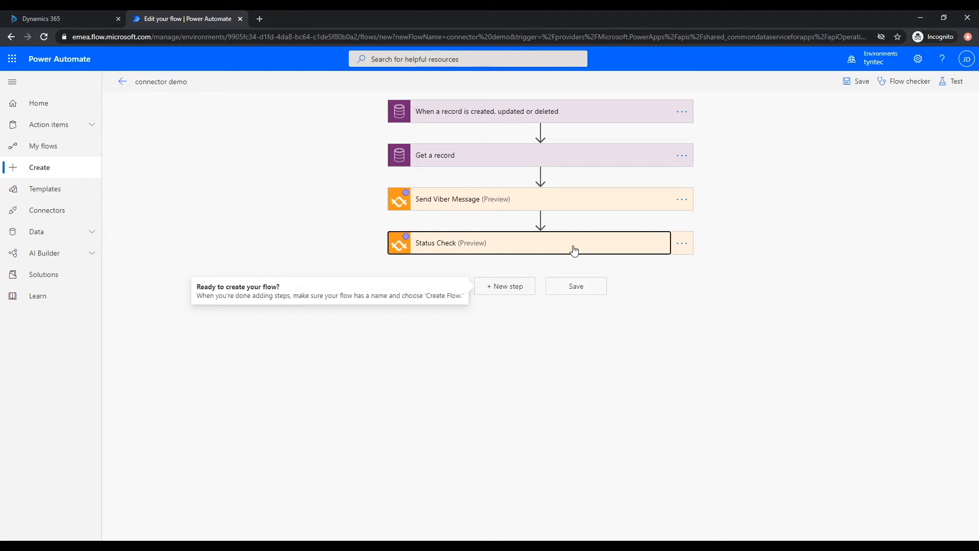
{"action": "left_click", "coordinate": [498, 286]}
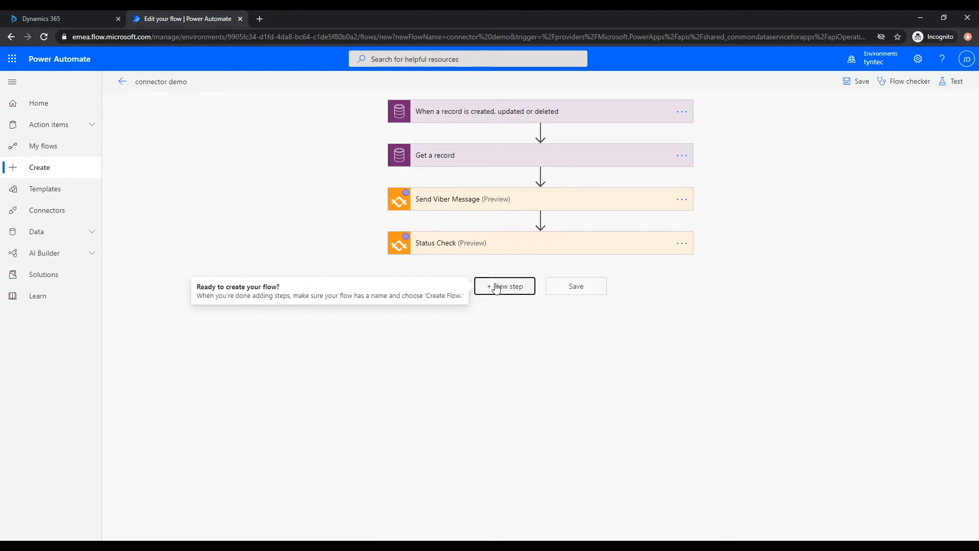
- Add an Update a record action with Appointments as its entity
{"action": "type", "text": "update"}
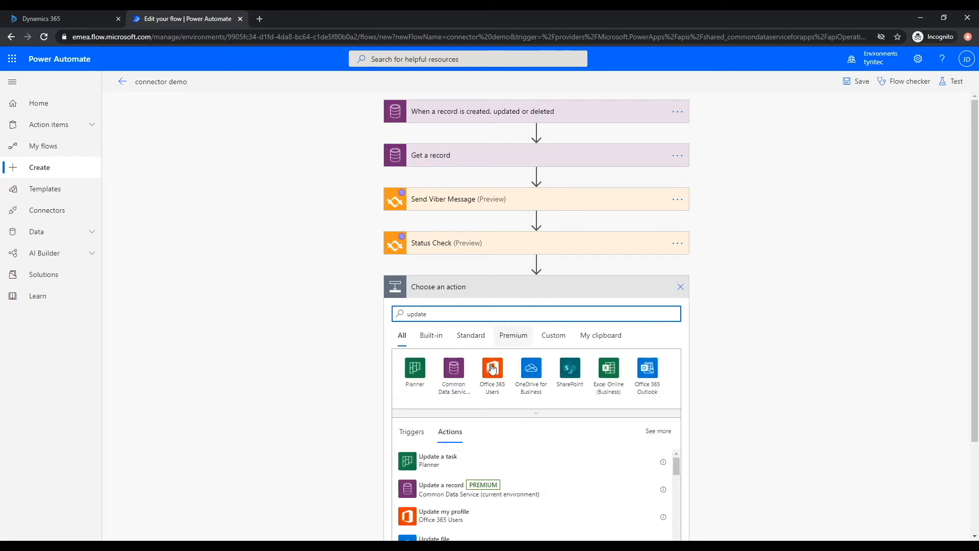
{"action": "left_click", "coordinate": [460, 487]}
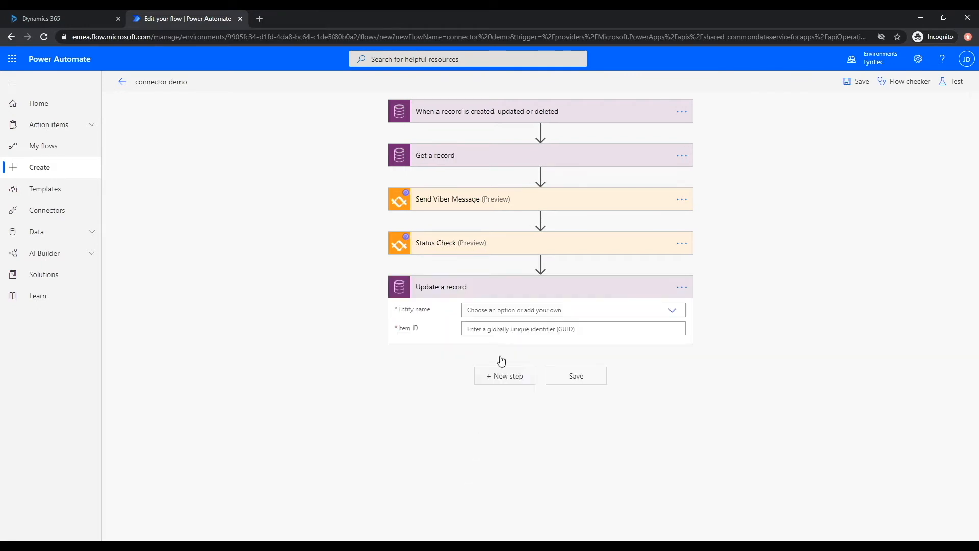
{"action": "left_click", "coordinate": [502, 312]}
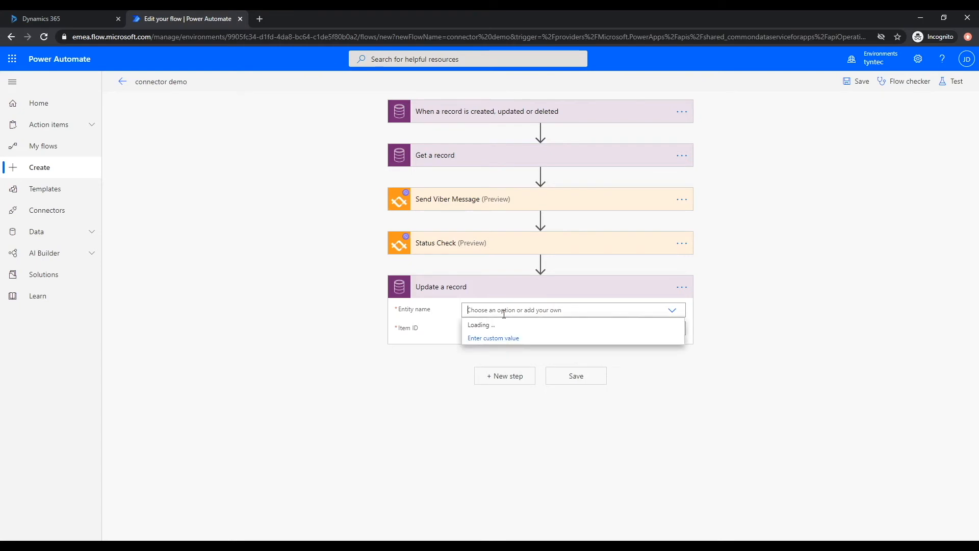
{"action": "type", "text": "appo"}
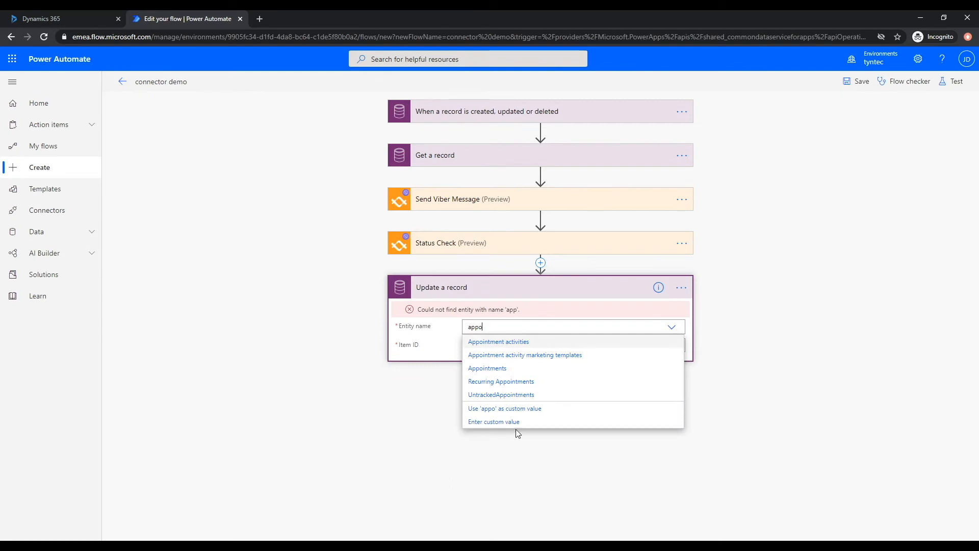
{"action": "left_click", "coordinate": [499, 369]}
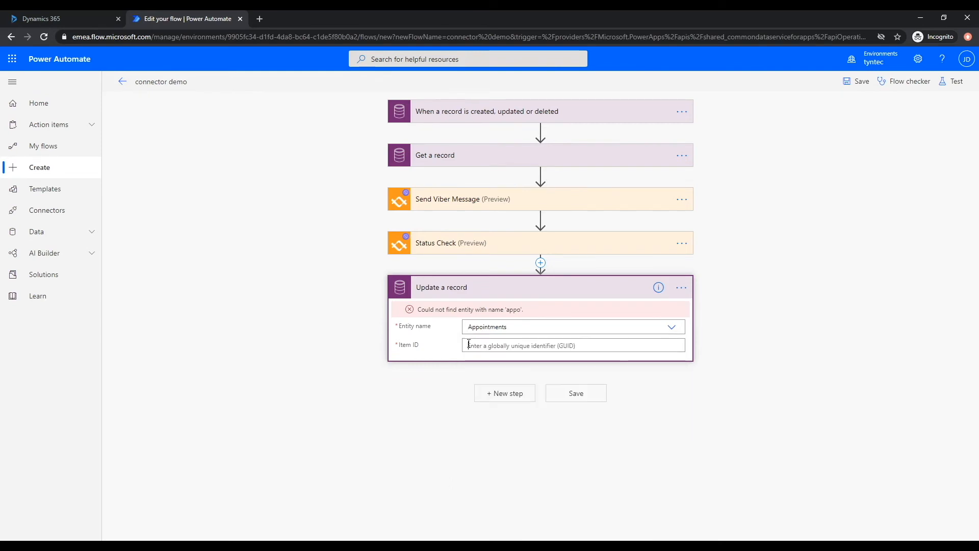
- Search the dynamic content for 'appo' to fill the Item ID
{"action": "left_click", "coordinate": [468, 345]}
{"action": "left_click", "coordinate": [749, 407]}
{"action": "type", "text": "appo"}
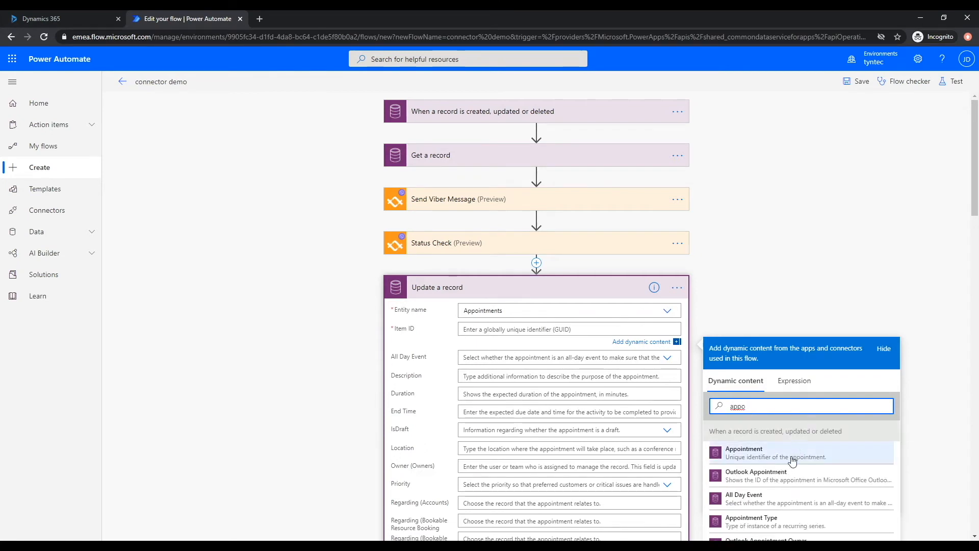
- Set Item ID to the triggering Appointment and begin Description with First Name
{"action": "left_click", "coordinate": [765, 454]}
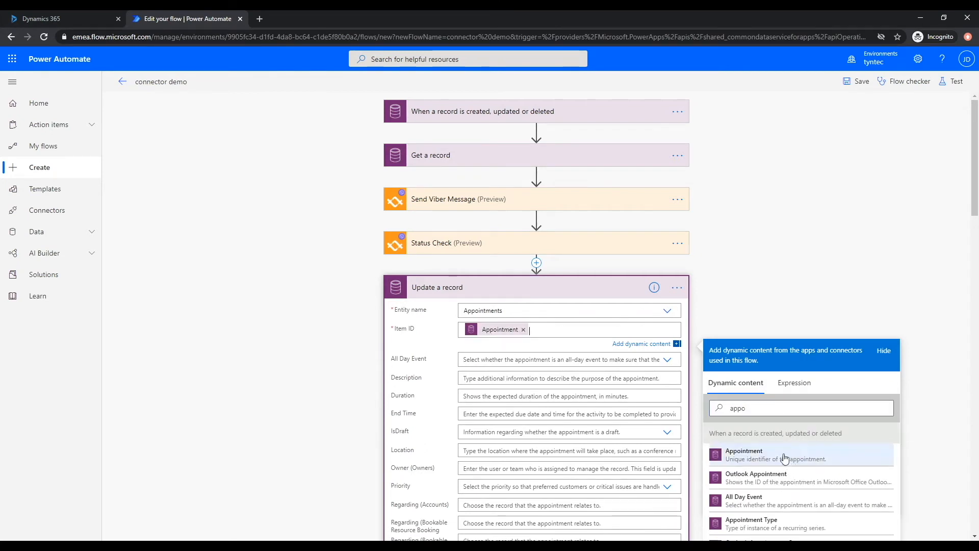
{"action": "left_click", "coordinate": [529, 379]}
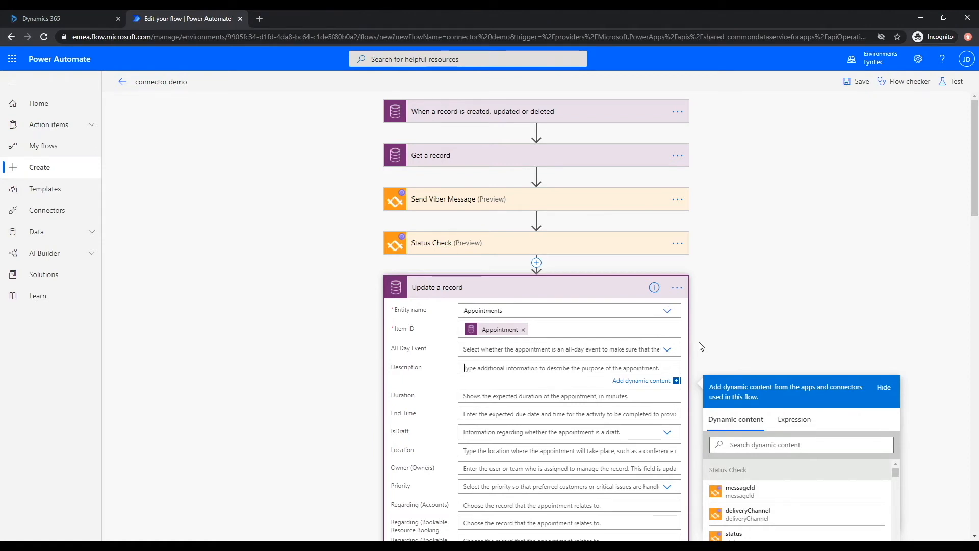
{"action": "left_click", "coordinate": [767, 444]}
{"action": "type", "text": "Firs"}
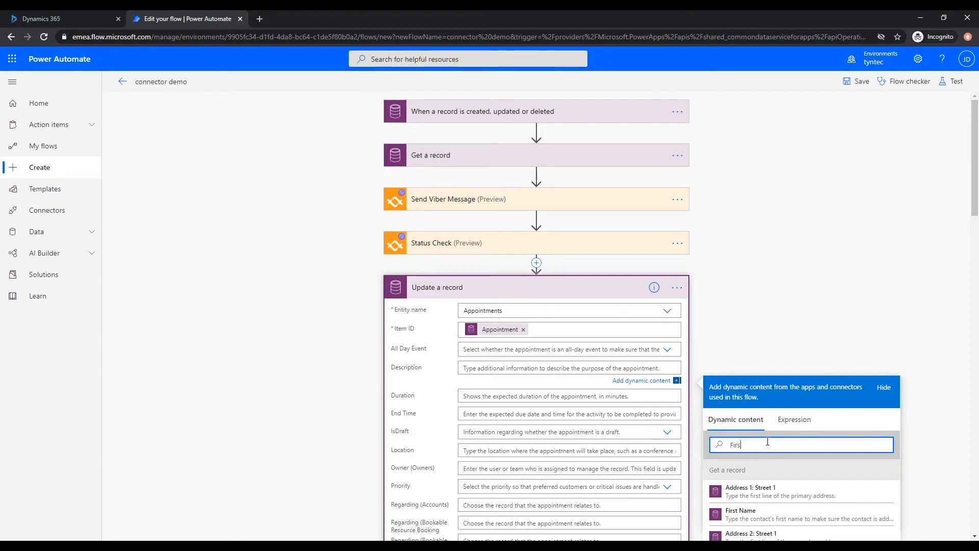
{"action": "left_click", "coordinate": [765, 514]}
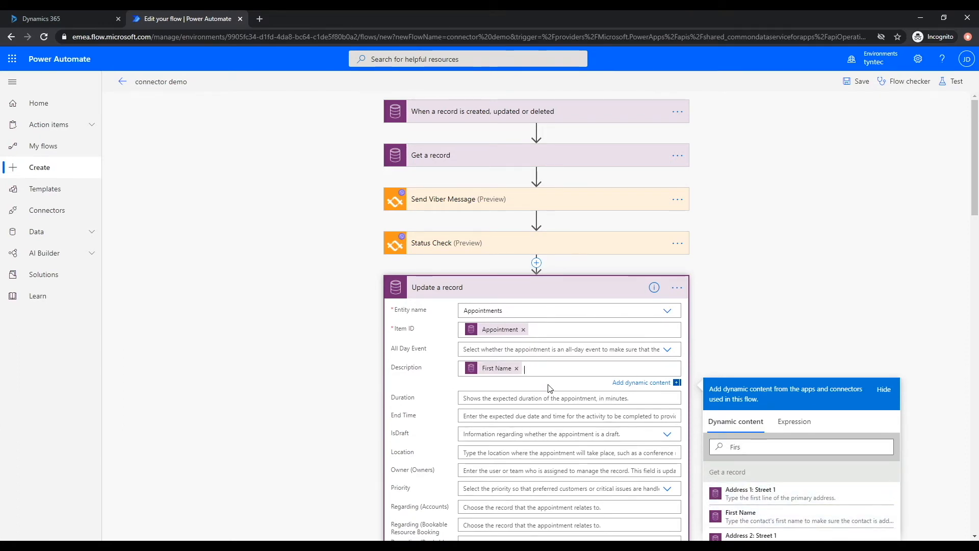
- Append 'got the message on', the Status Check timestamp and status to Description, then save
{"action": "type", "text": "recieved"}
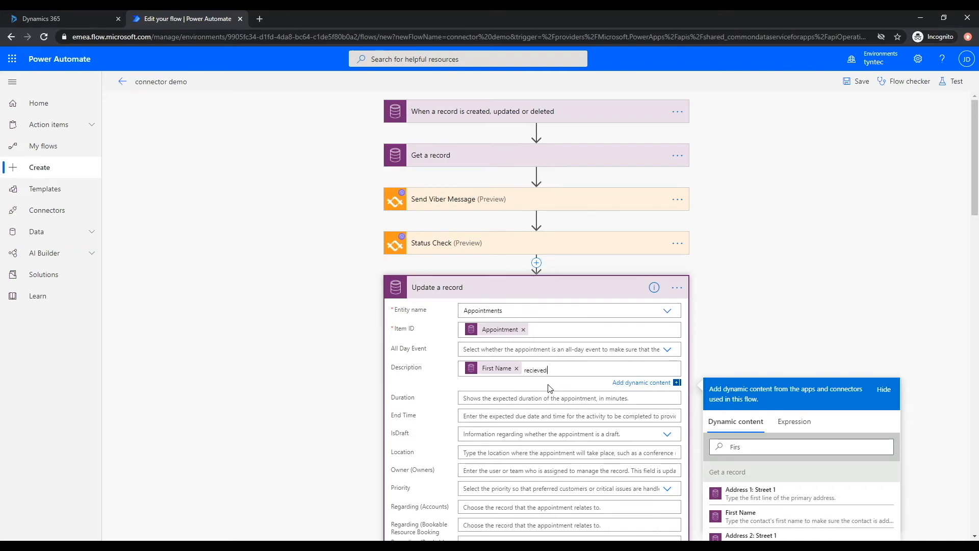
{"action": "key", "text": "BackSpace"}
{"action": "key", "text": "BackSpace"}
{"action": "key", "text": "BackSpace"}
{"action": "key", "text": "BackSpace"}
{"action": "key", "text": "BackSpace"}
{"action": "type", "text": "got the message on"}
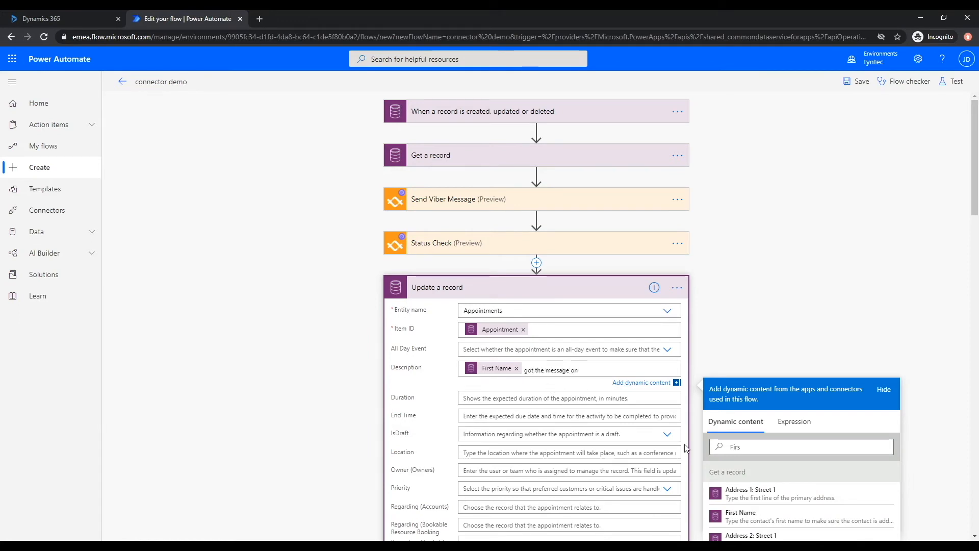
{"action": "left_click_drag", "start_coordinate": [772, 449], "coordinate": [690, 431]}
{"action": "key", "text": "BackSpace"}
{"action": "scroll", "coordinate": [748, 507], "scroll_direction": "down", "scroll_amount": 3}
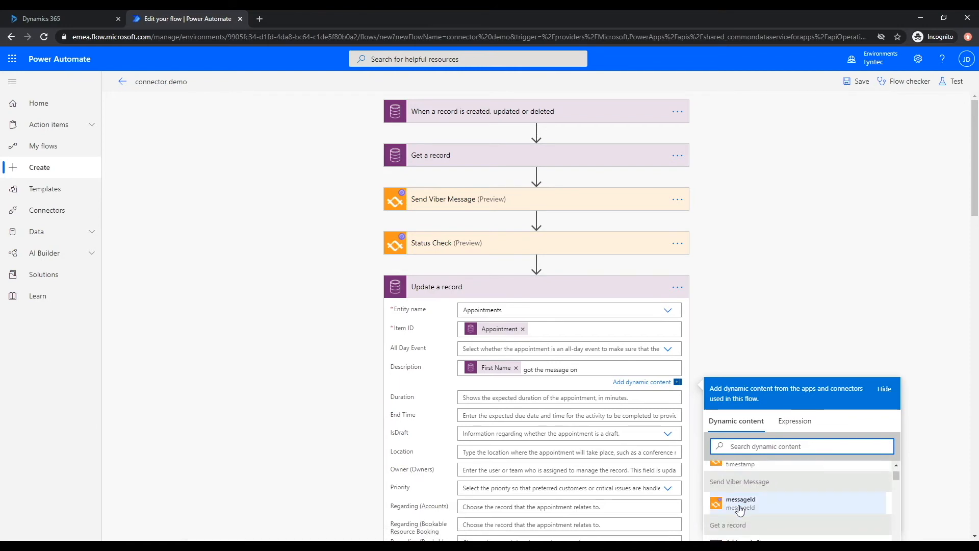
{"action": "scroll", "coordinate": [748, 506], "scroll_direction": "up", "scroll_amount": 3}
{"action": "scroll", "coordinate": [821, 308], "scroll_direction": "down", "scroll_amount": 2}
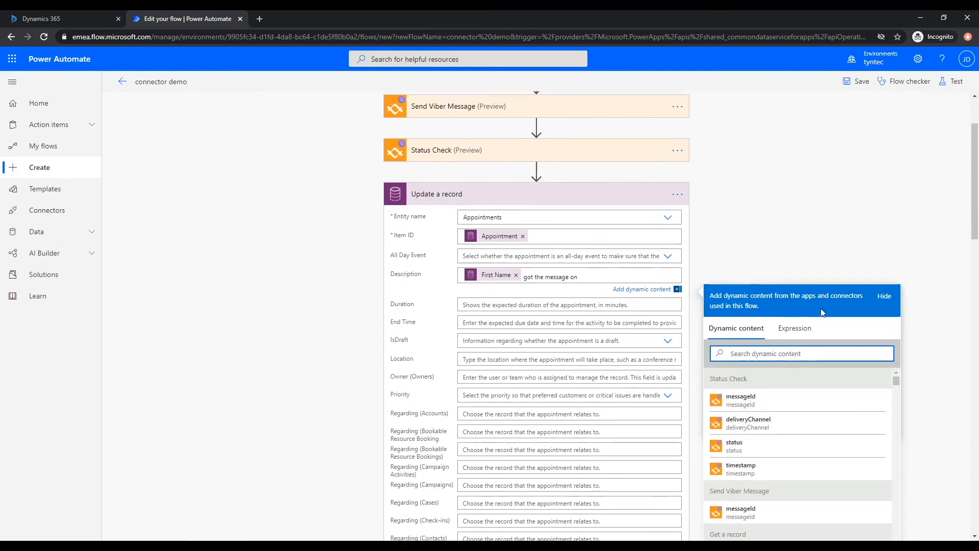
{"action": "left_click", "coordinate": [770, 458]}
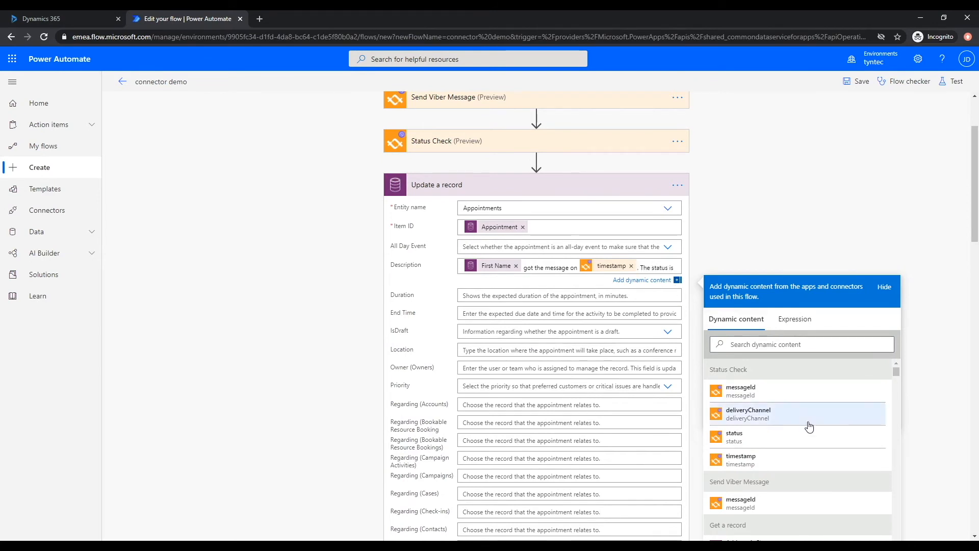
{"action": "left_click", "coordinate": [802, 440]}
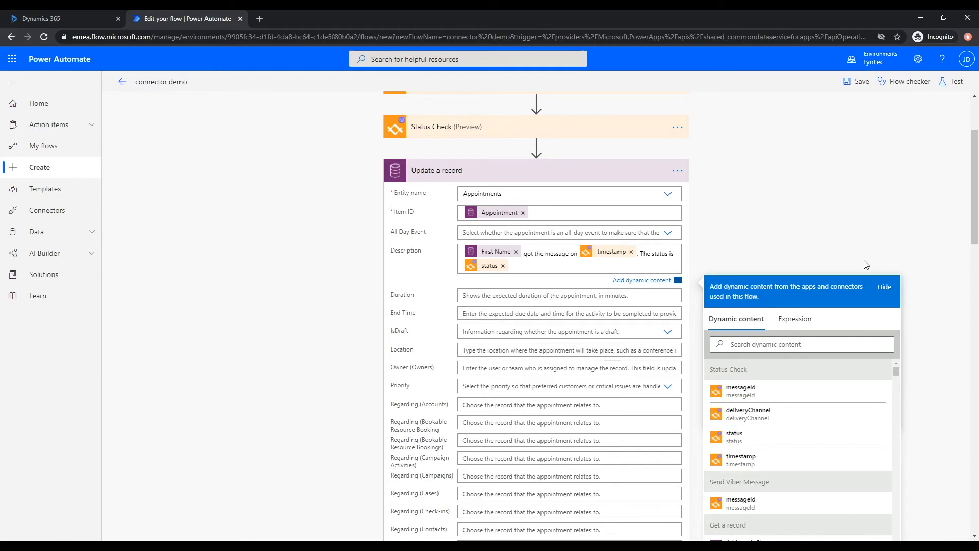
{"action": "left_click", "coordinate": [591, 173]}
{"action": "left_click", "coordinate": [558, 330]}
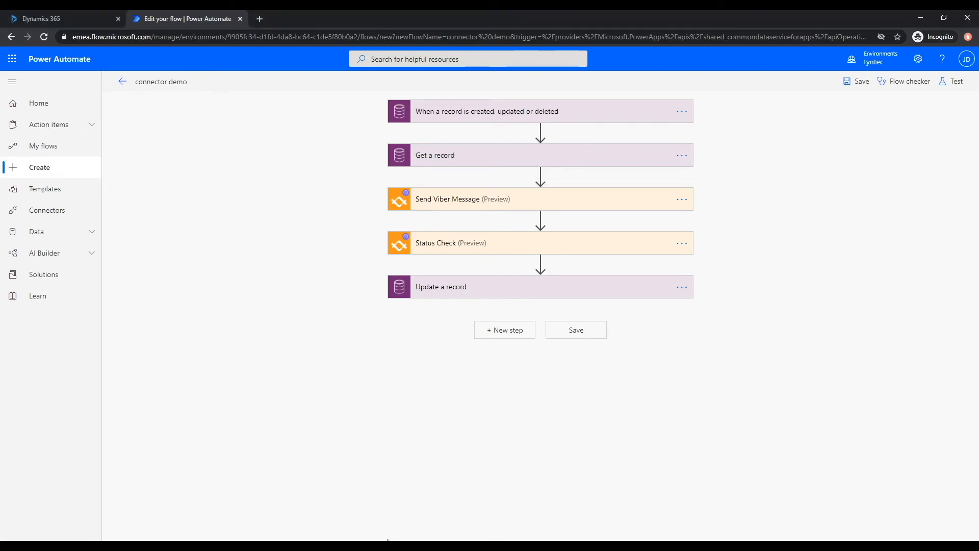
- Open the Dynamics 365 Marketing app's Appointments list and start a blank New Appointment
{"action": "left_click", "coordinate": [72, 19]}
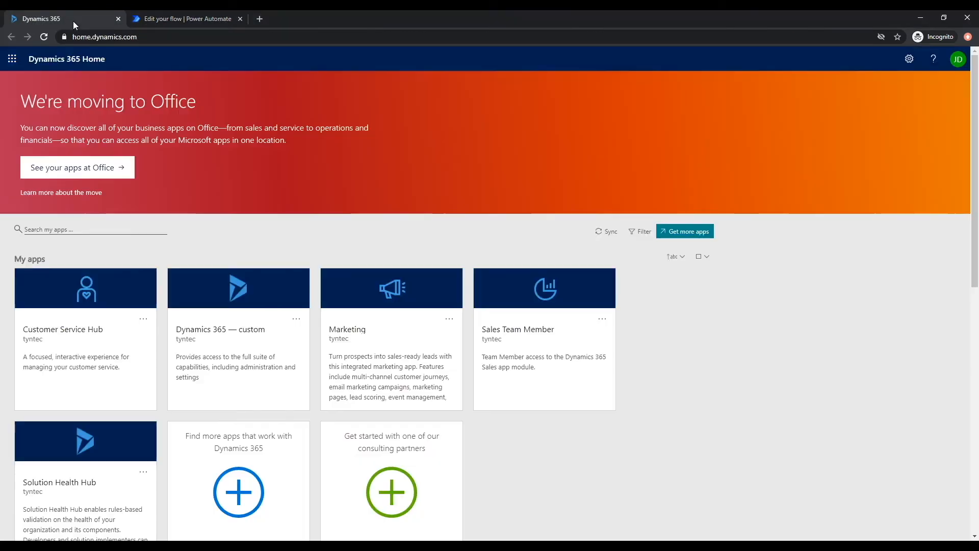
{"action": "left_click", "coordinate": [345, 320]}
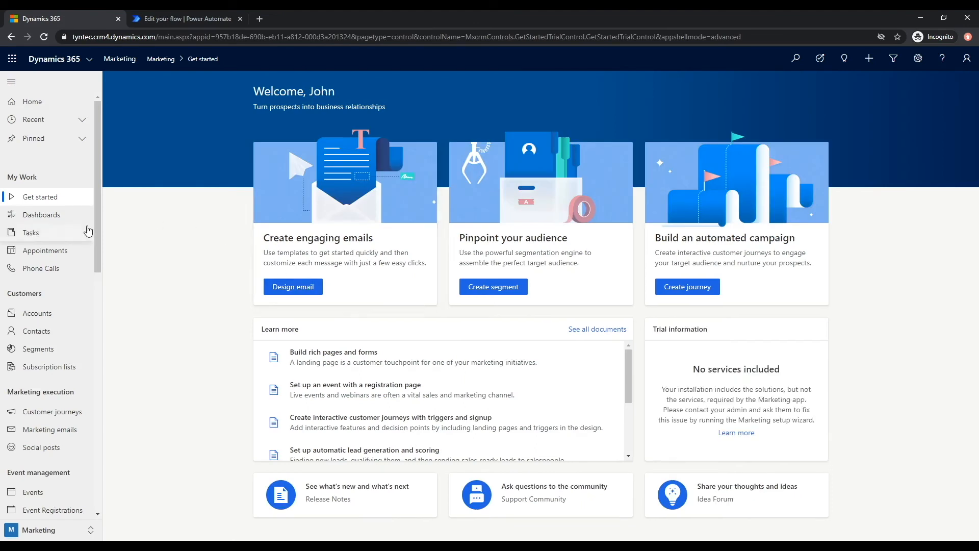
{"action": "left_click", "coordinate": [90, 248]}
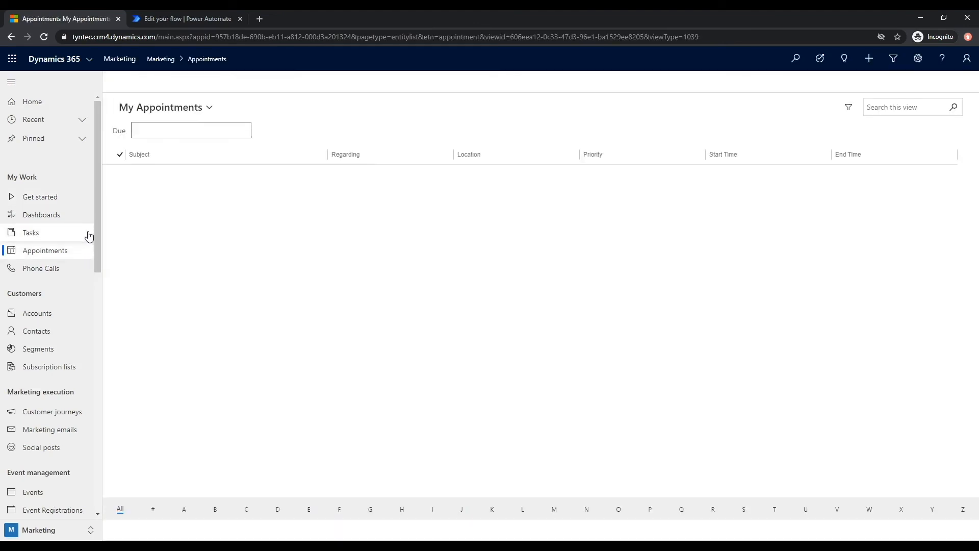
{"action": "left_click", "coordinate": [288, 82]}
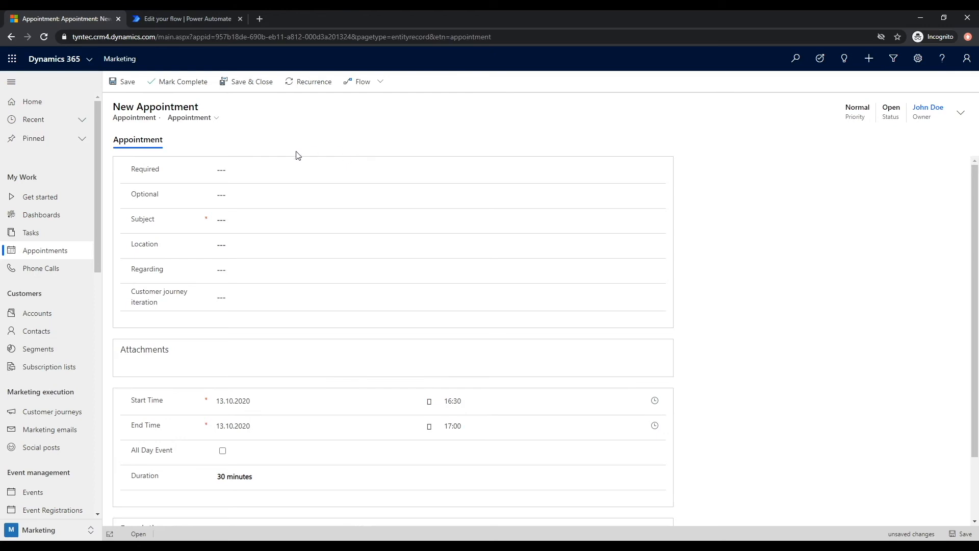
- Enter subject 'Q3 Meeting', location HQ, and set Regarding to the contact
{"action": "left_click", "coordinate": [258, 227]}
{"action": "type", "text": "Q3 Meeting"}
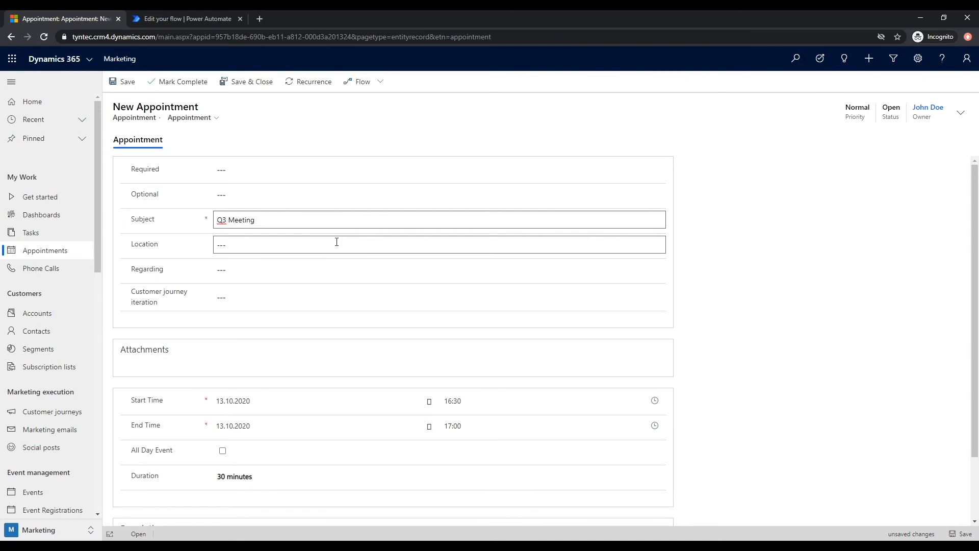
{"action": "left_click", "coordinate": [345, 251]}
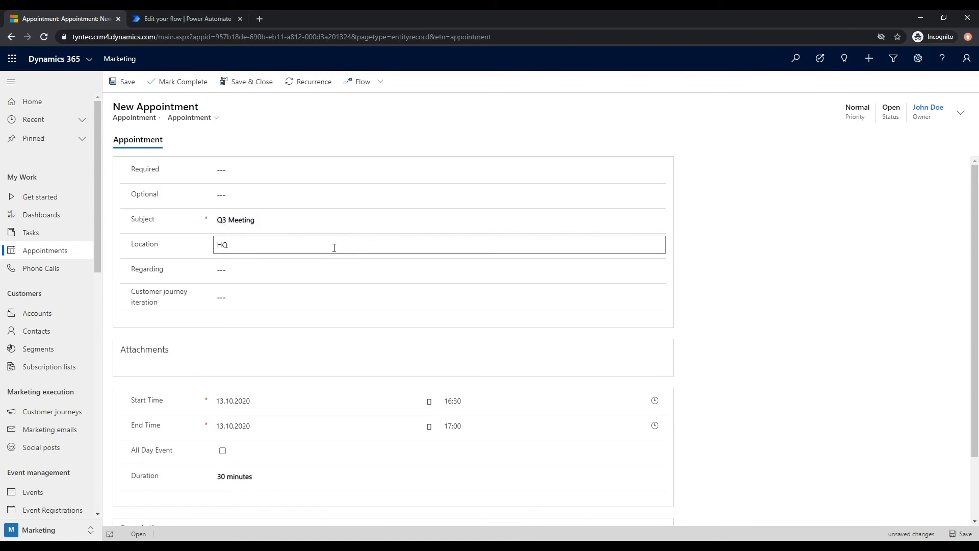
{"action": "left_click", "coordinate": [321, 264]}
{"action": "left_click", "coordinate": [312, 307]}
{"action": "scroll", "coordinate": [307, 248], "scroll_direction": "down", "scroll_amount": 2}
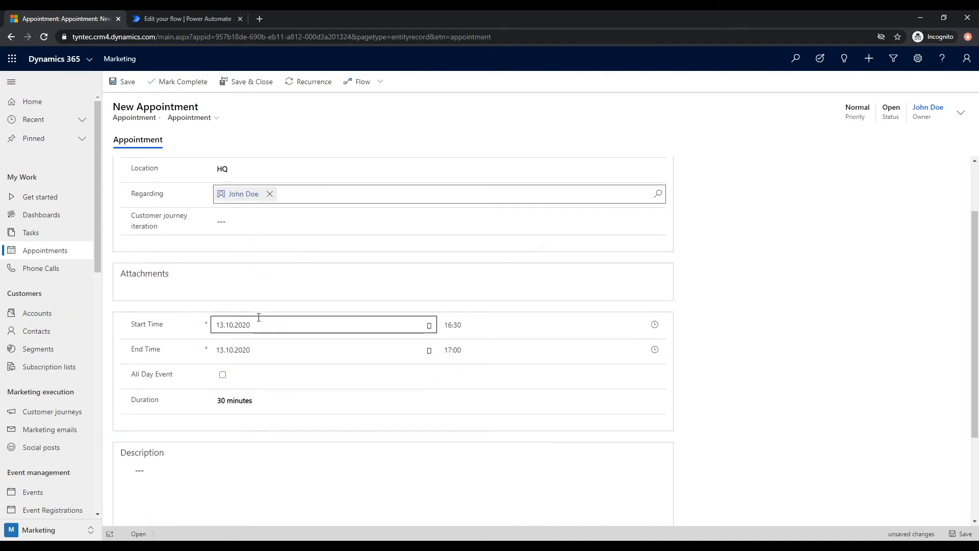
- Set the start and end dates to 14.10.2020 with a 16:30 start time
{"action": "left_click", "coordinate": [260, 323]}
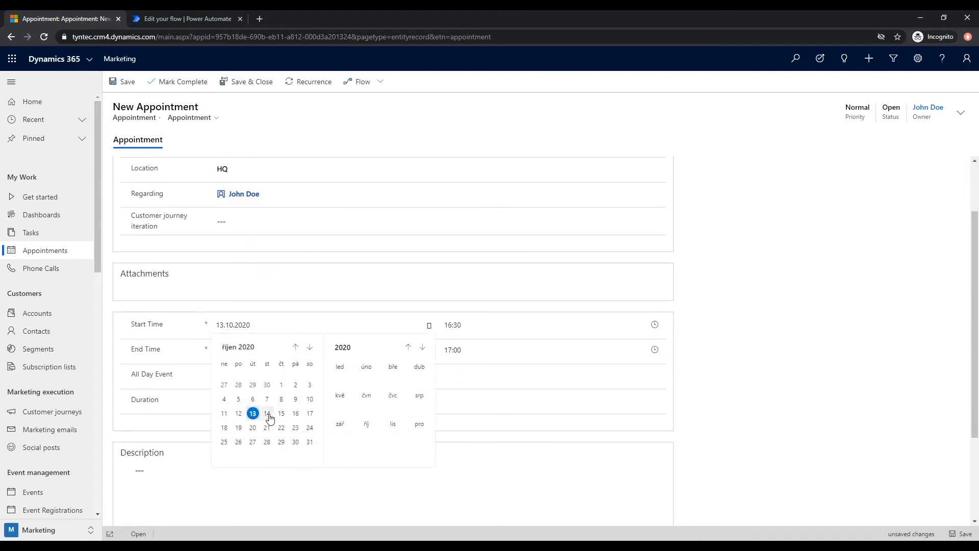
{"action": "left_click", "coordinate": [267, 413]}
{"action": "left_click", "coordinate": [270, 349]}
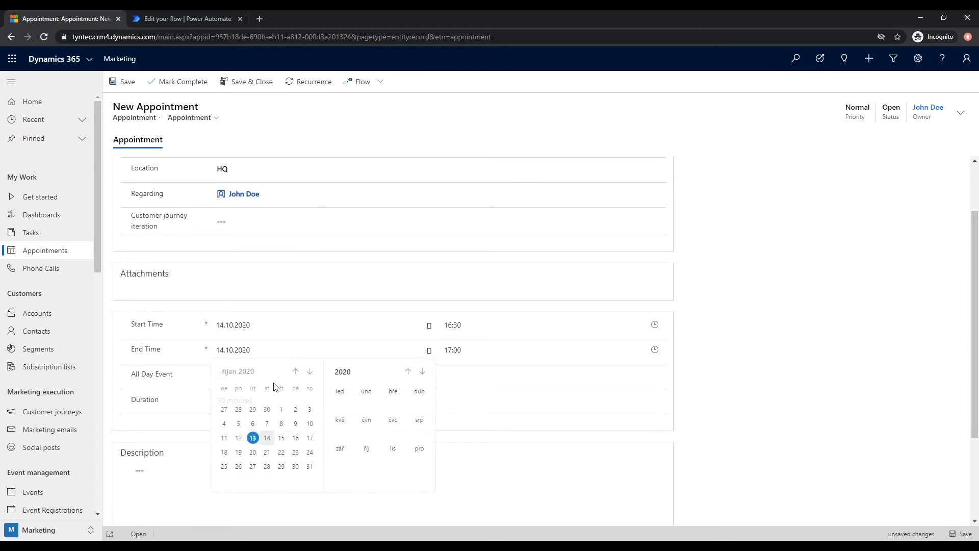
{"action": "left_click", "coordinate": [276, 437]}
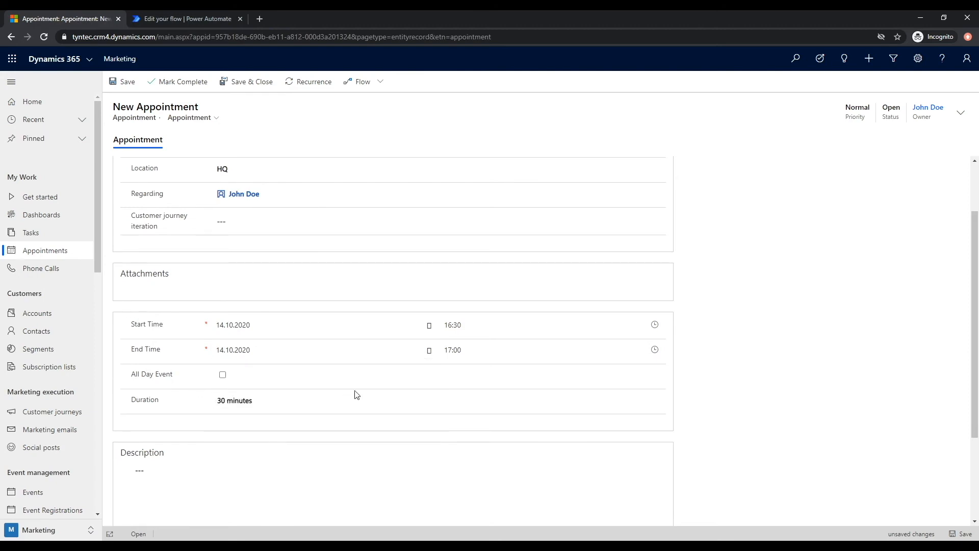
{"action": "left_click", "coordinate": [454, 326]}
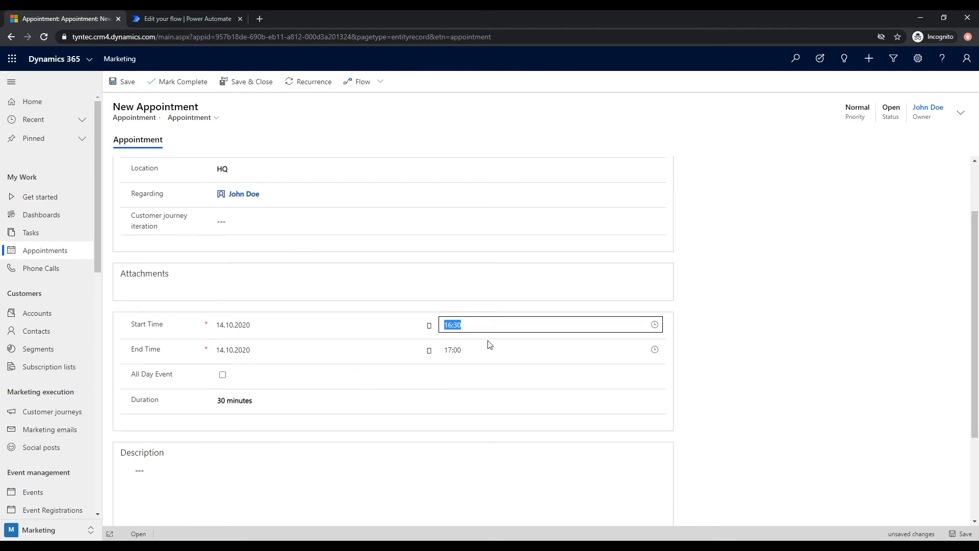
{"action": "scroll", "coordinate": [409, 342], "scroll_direction": "down", "scroll_amount": 3}
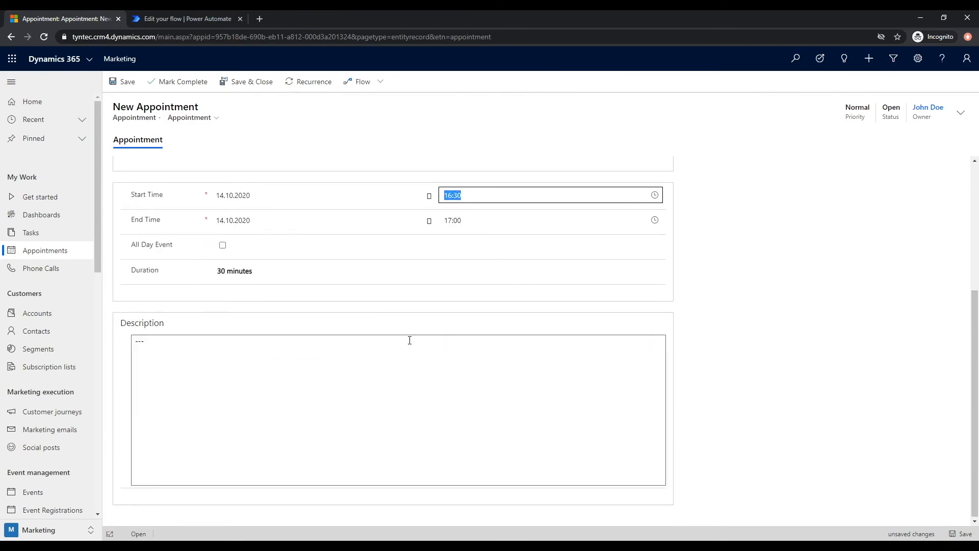
{"action": "scroll", "coordinate": [409, 340], "scroll_direction": "up", "scroll_amount": 4}
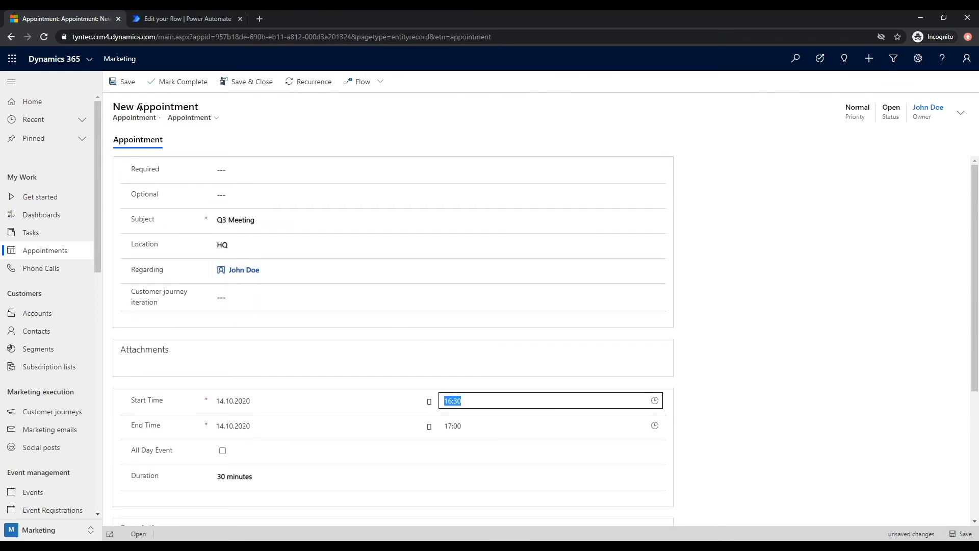
- Save the appointment and return to the Power Automate flow editor
{"action": "left_click", "coordinate": [121, 86]}
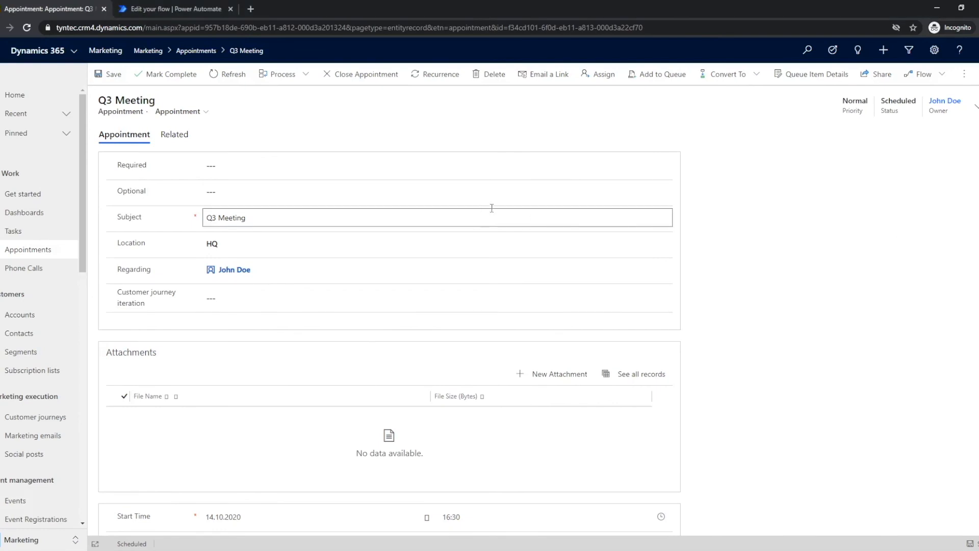
{"action": "scroll", "coordinate": [483, 214], "scroll_direction": "down", "scroll_amount": 4}
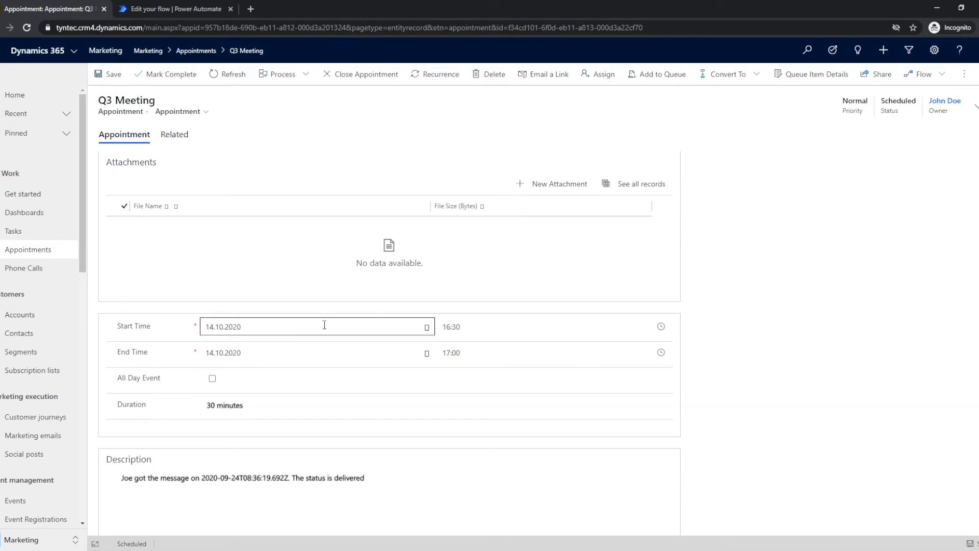
{"action": "scroll", "coordinate": [306, 313], "scroll_direction": "up", "scroll_amount": 4}
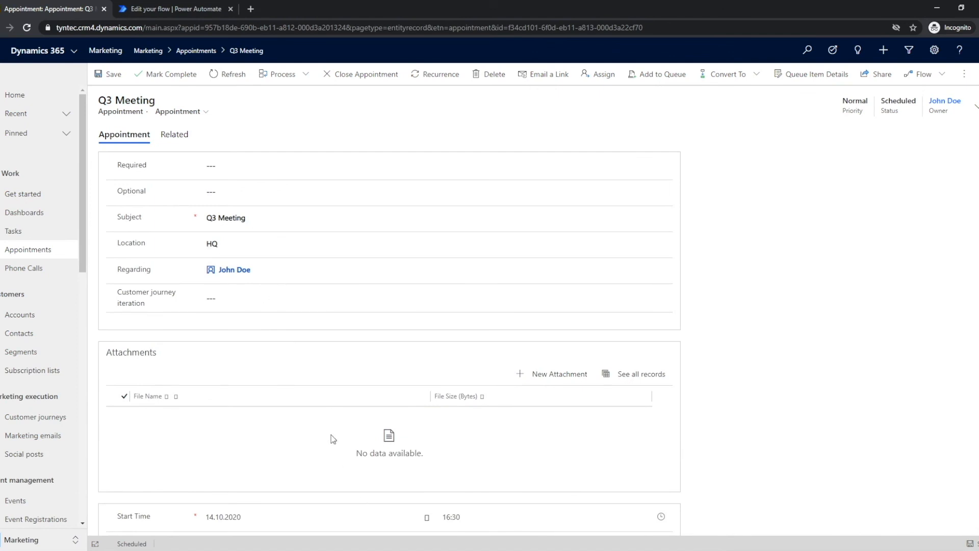
{"action": "left_click", "coordinate": [171, 11]}
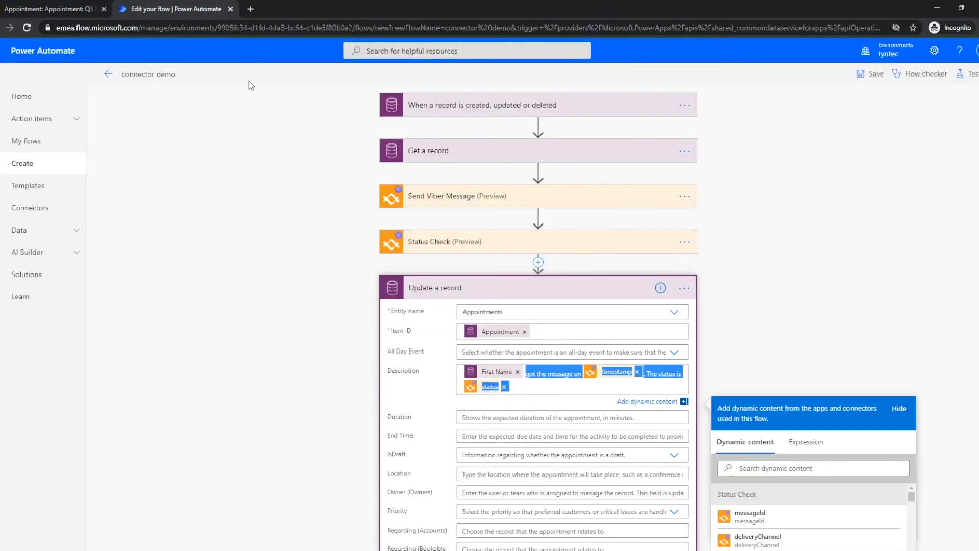
- Add a tyntec SMS Business 'Send a custom SMS' step after Update a record
{"action": "left_click", "coordinate": [536, 283]}
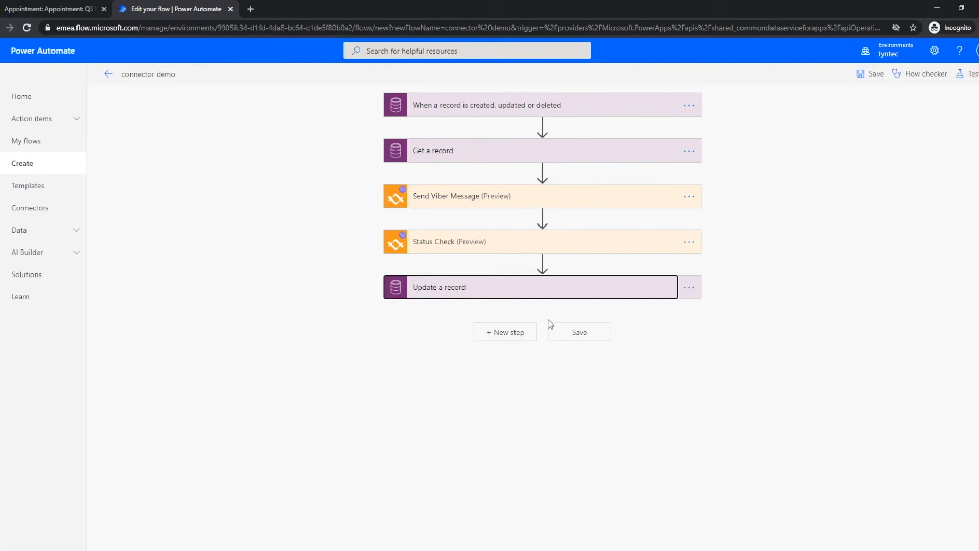
{"action": "left_click", "coordinate": [532, 332]}
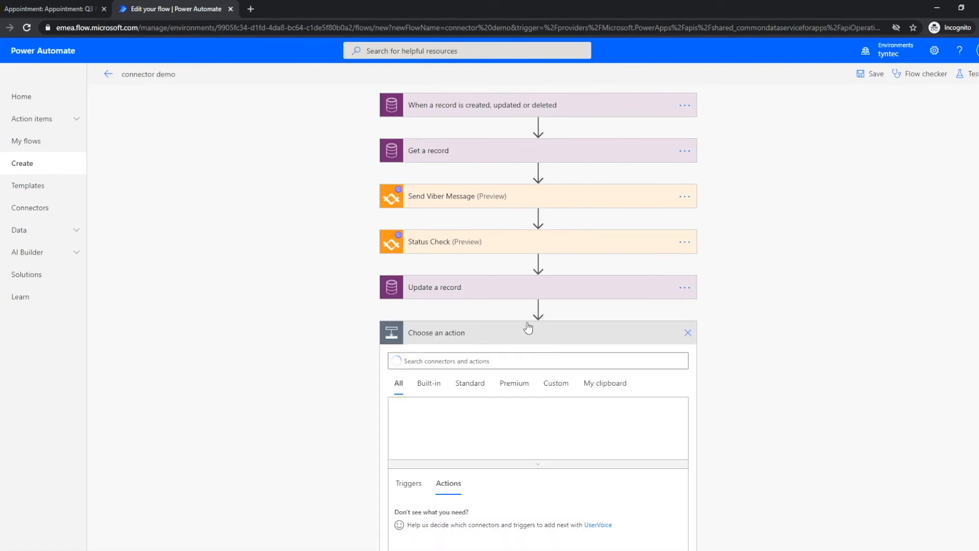
{"action": "type", "text": "tyntec"}
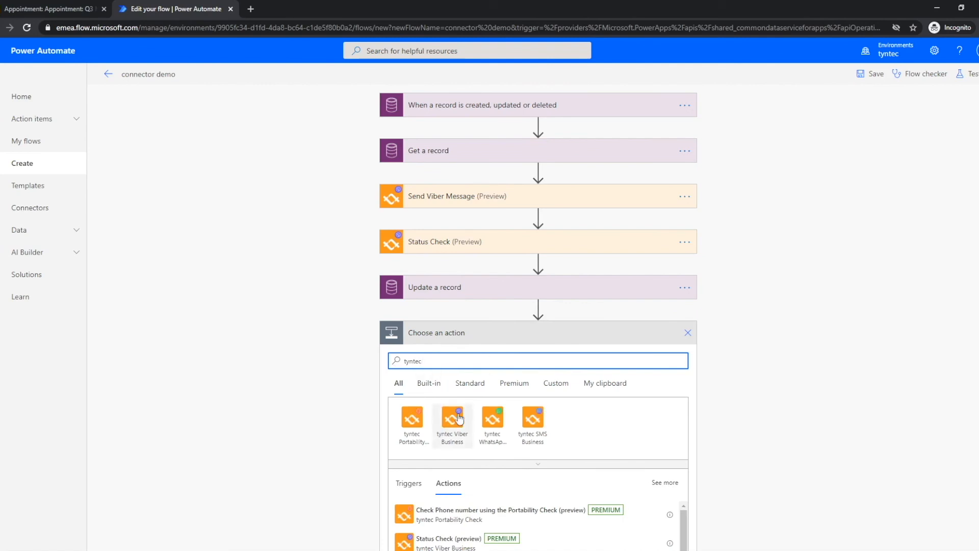
{"action": "left_click", "coordinate": [486, 421]}
{"action": "scroll", "coordinate": [486, 372], "scroll_direction": "down", "scroll_amount": 1}
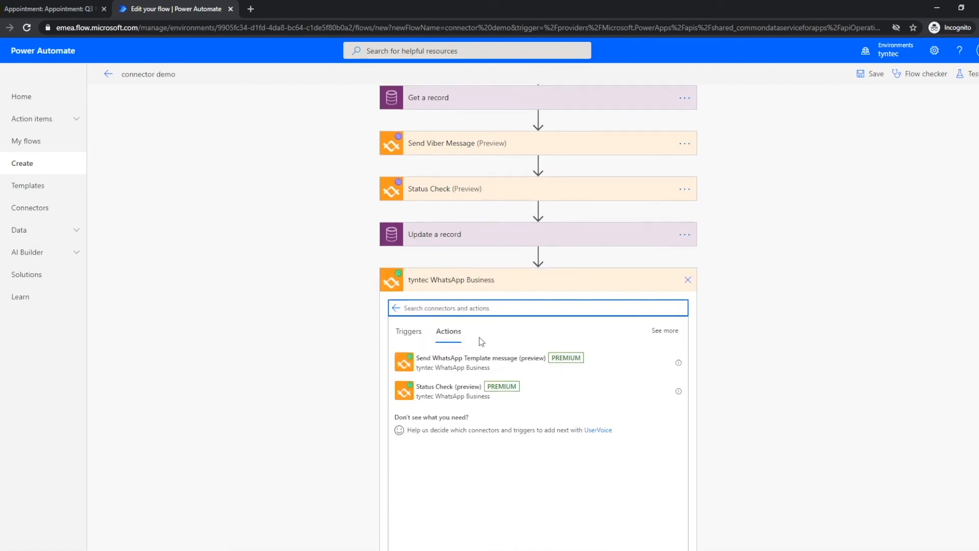
{"action": "left_click", "coordinate": [395, 307]}
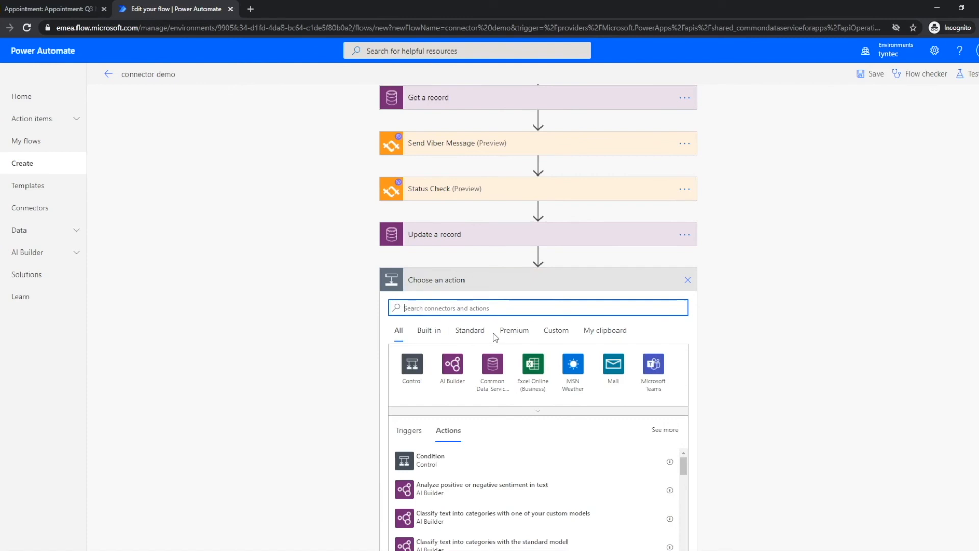
{"action": "type", "text": "tyntec"}
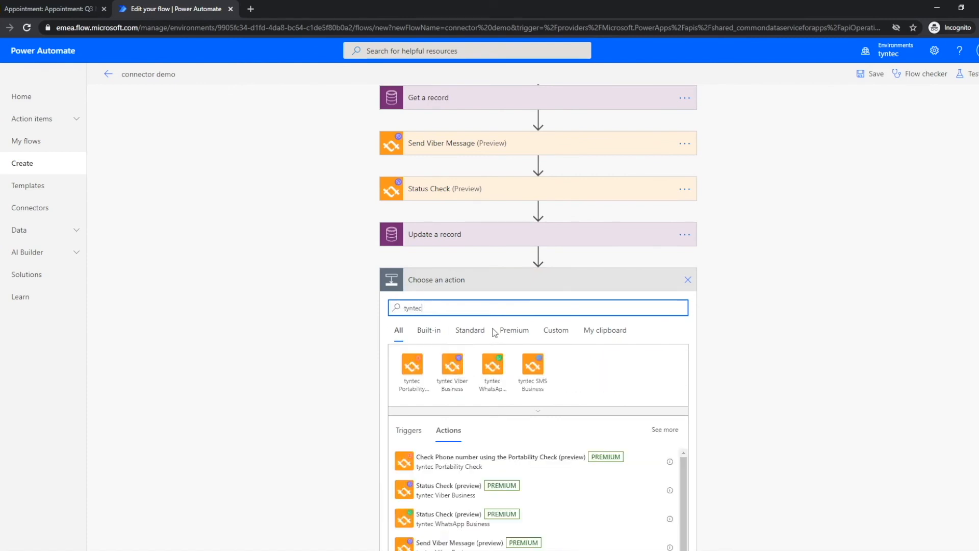
{"action": "left_click", "coordinate": [530, 364]}
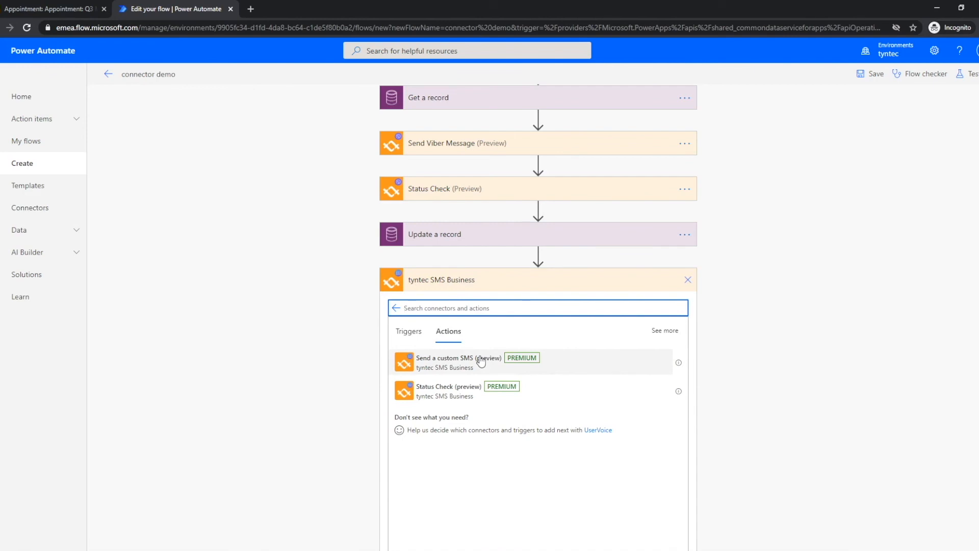
{"action": "left_click", "coordinate": [434, 362]}
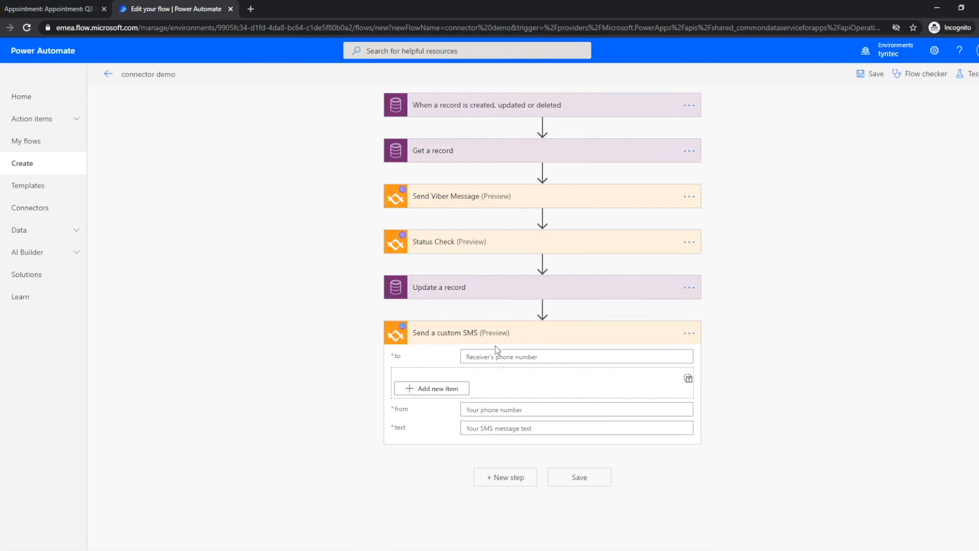
- Delete the custom SMS step and start a fresh new step
{"action": "left_click", "coordinate": [688, 333]}
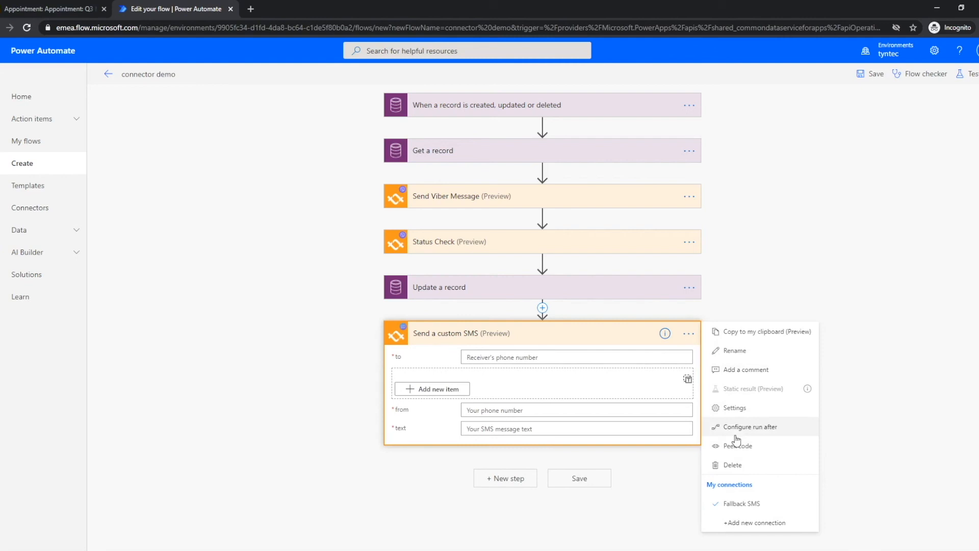
{"action": "left_click", "coordinate": [735, 470]}
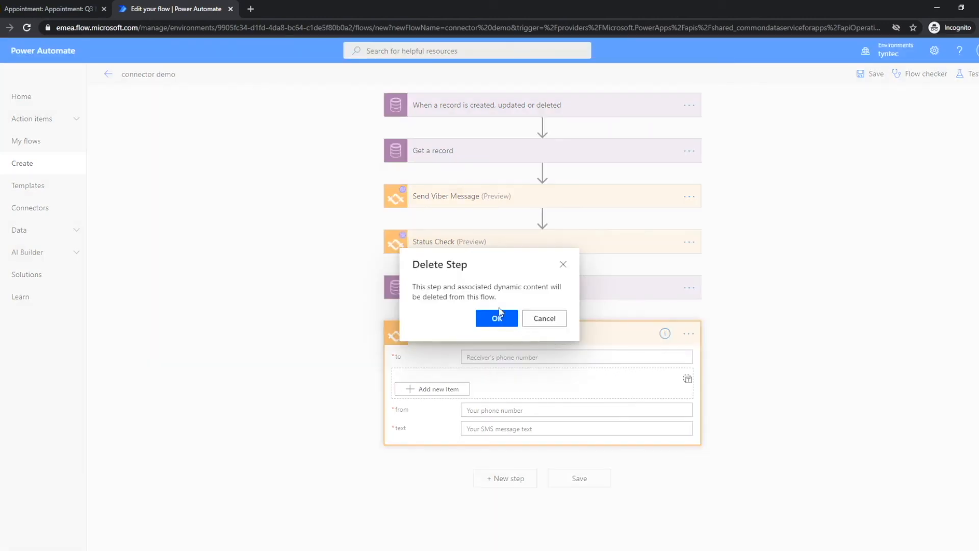
{"action": "left_click", "coordinate": [498, 317]}
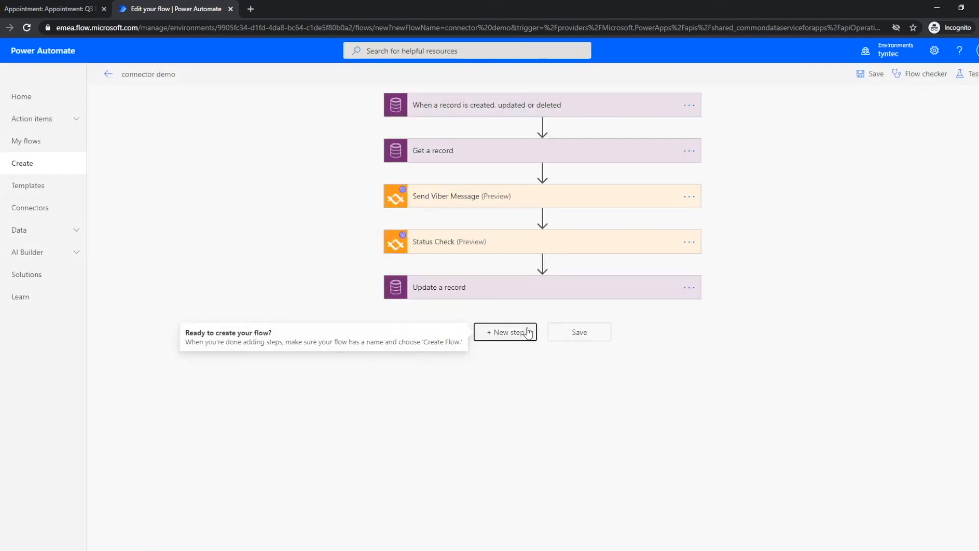
{"action": "left_click", "coordinate": [529, 330]}
- Add a Condition checking Status Check's status is equal to 'failed', then add an If yes action
{"action": "left_click", "coordinate": [438, 511]}
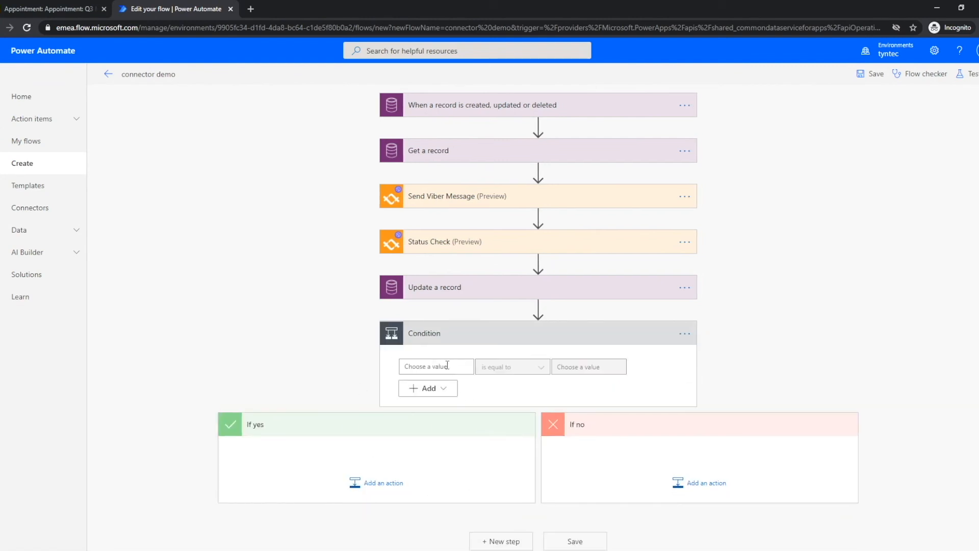
{"action": "left_click", "coordinate": [447, 364]}
{"action": "type", "text": "status"}
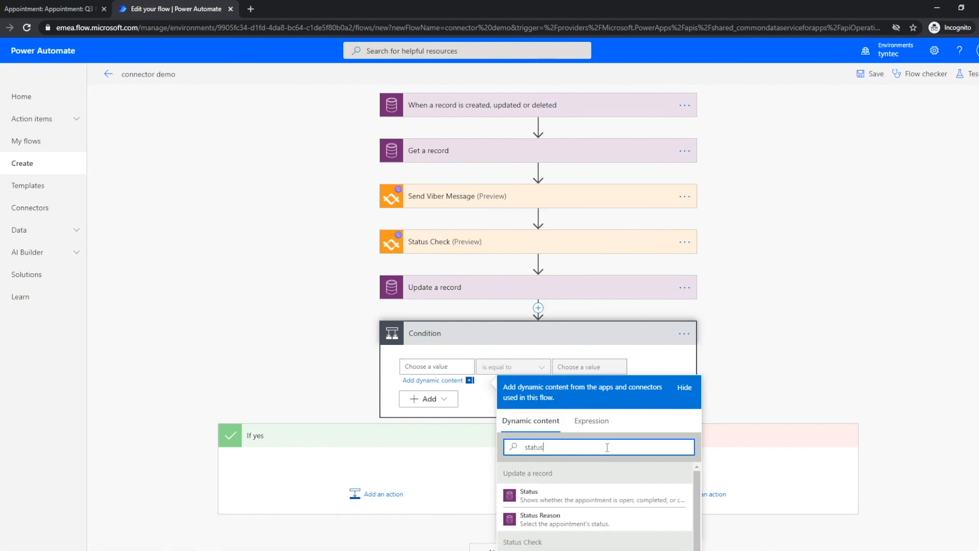
{"action": "scroll", "coordinate": [573, 462], "scroll_direction": "down", "scroll_amount": 4}
{"action": "left_click", "coordinate": [561, 458]}
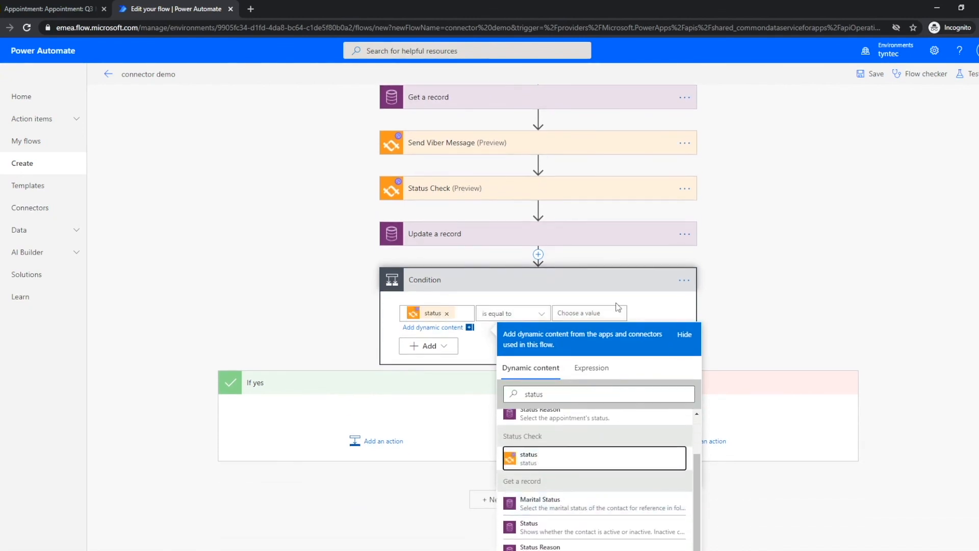
{"action": "left_click", "coordinate": [601, 357]}
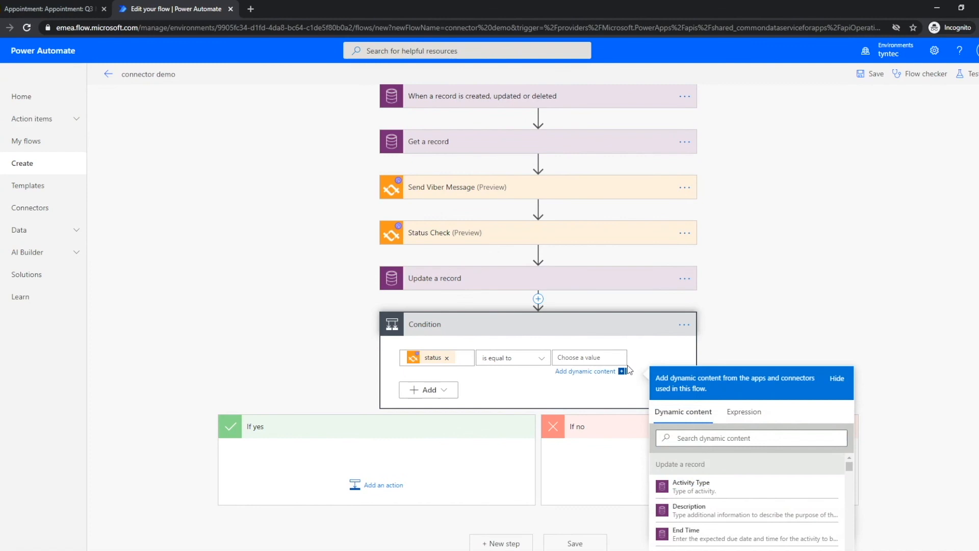
{"action": "type", "text": "f"}
{"action": "left_click", "coordinate": [367, 486]}
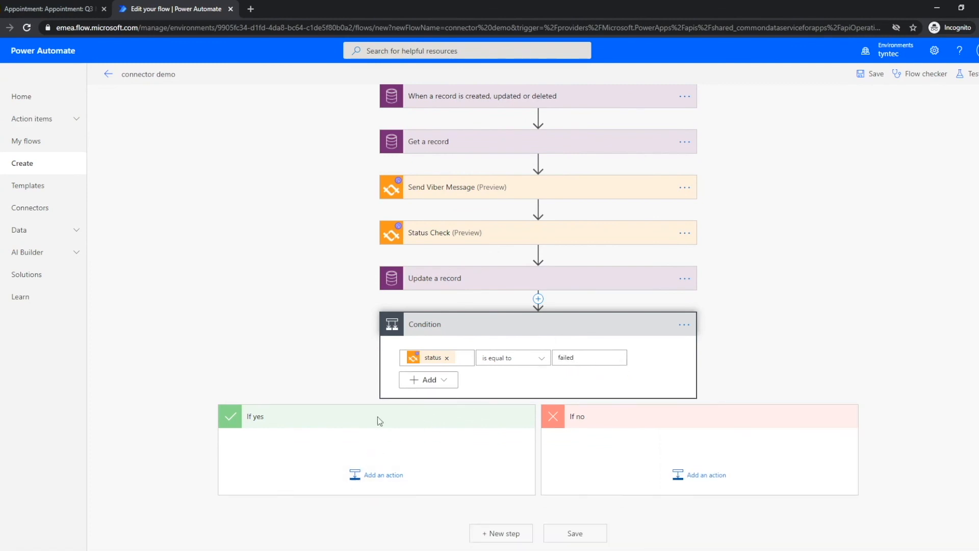
{"action": "left_click", "coordinate": [372, 475]}
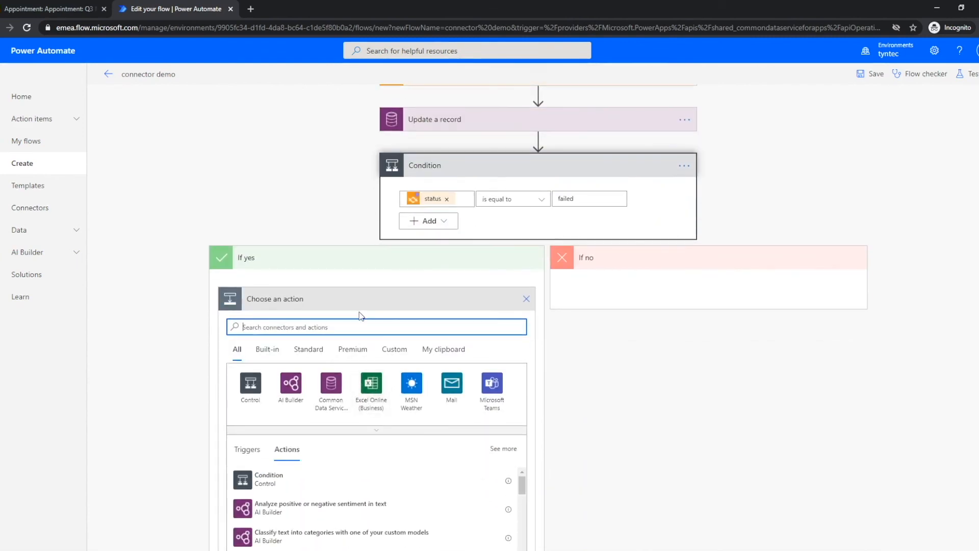
- Add tyntec Send a custom SMS under If yes, addressed to the contact's Mobile Phone
{"action": "type", "text": "tyntec"}
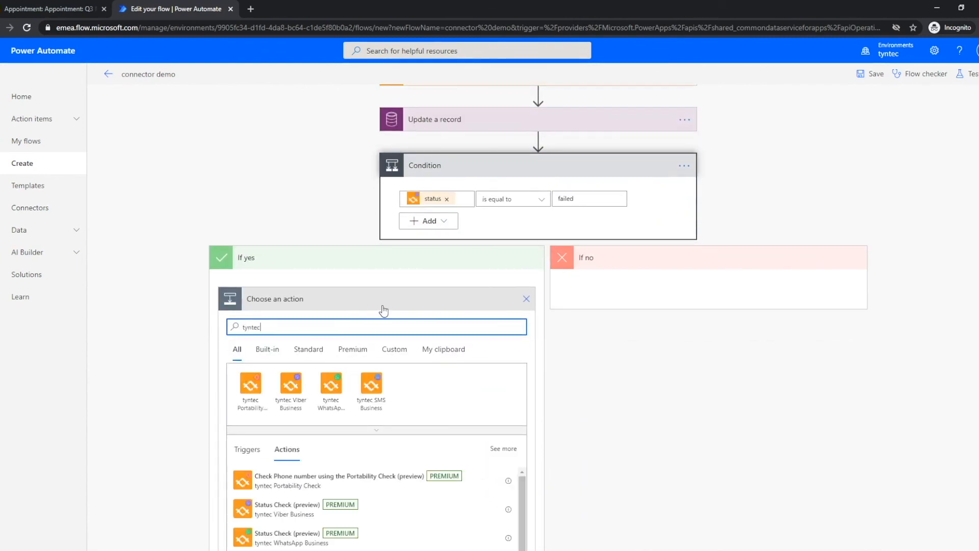
{"action": "left_click", "coordinate": [374, 399]}
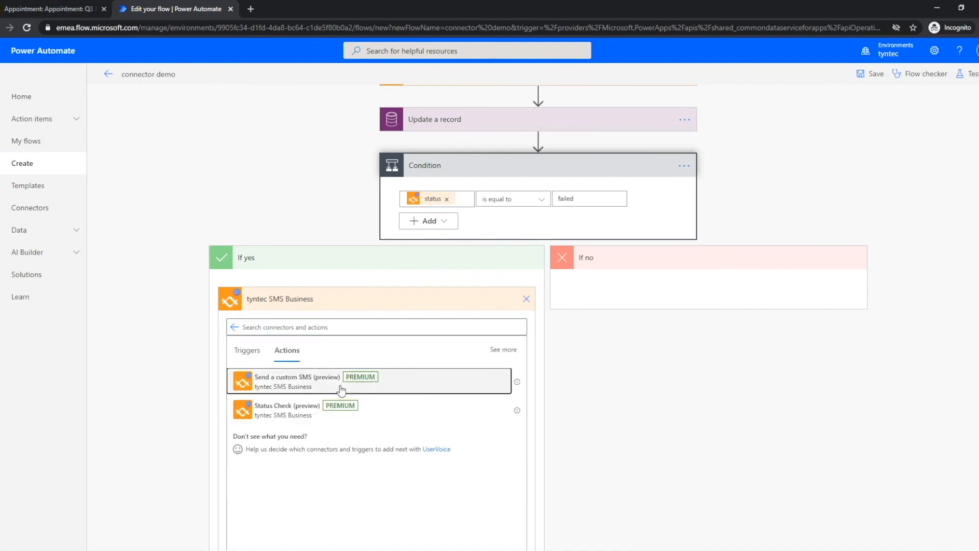
{"action": "left_click", "coordinate": [344, 387]}
{"action": "left_click", "coordinate": [345, 346]}
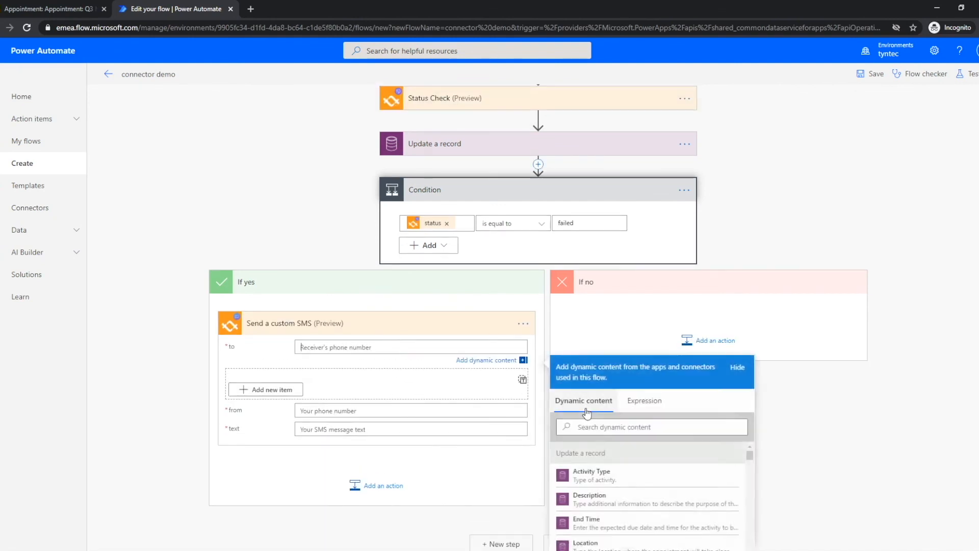
{"action": "left_click", "coordinate": [604, 372]}
{"action": "type", "text": "phon"}
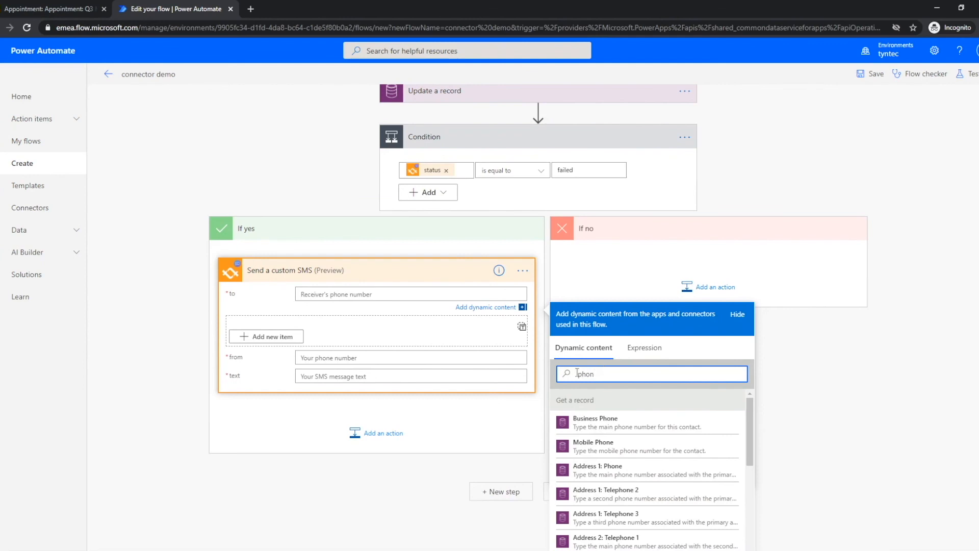
{"action": "left_click", "coordinate": [586, 447]}
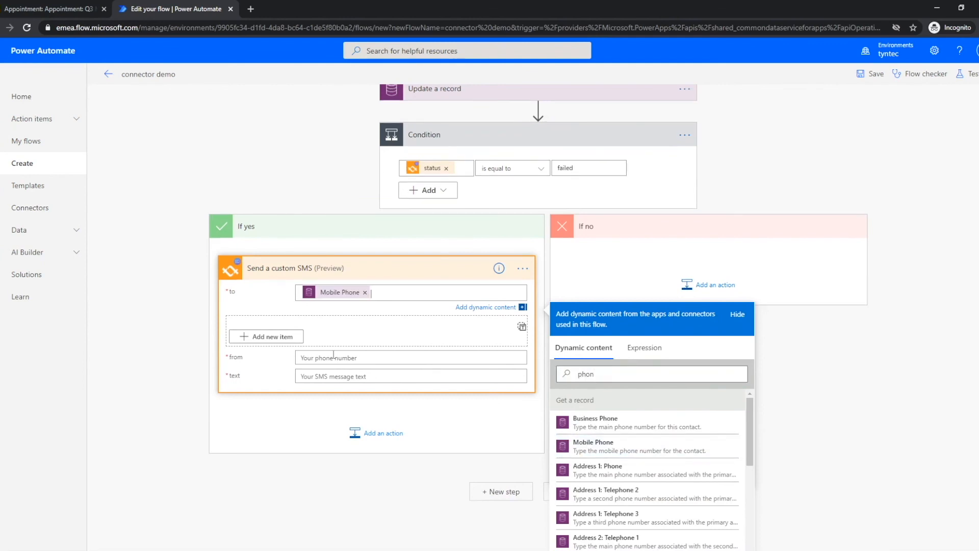
- Set the sender to XXXX and the text to 'Hello [First Name], I am looking forward to our meeting'
{"action": "left_click", "coordinate": [333, 354]}
{"action": "type", "text": "xxx"}
{"action": "left_click", "coordinate": [423, 425]}
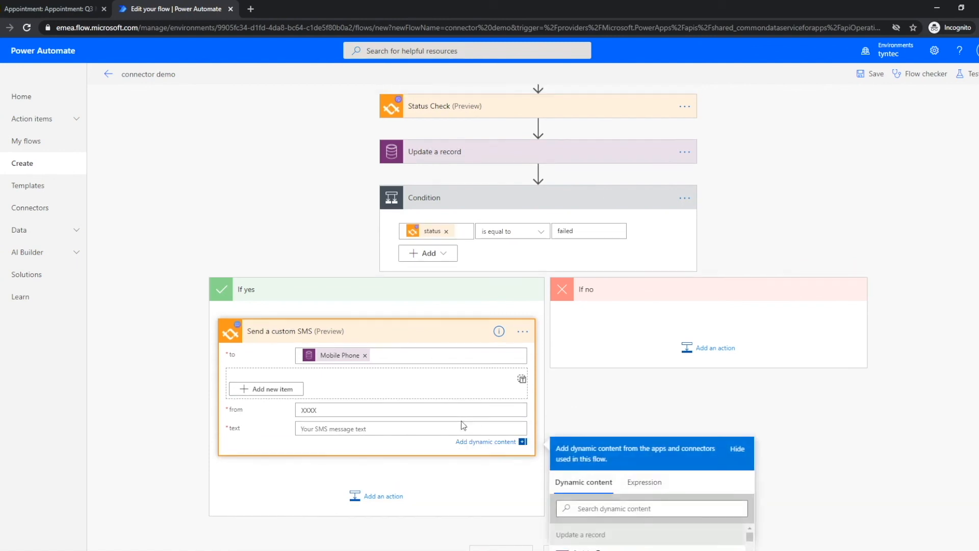
{"action": "type", "text": "Hello"}
{"action": "left_click", "coordinate": [632, 506]}
{"action": "type", "text": "First"}
{"action": "scroll", "coordinate": [734, 393], "scroll_direction": "down", "scroll_amount": 3}
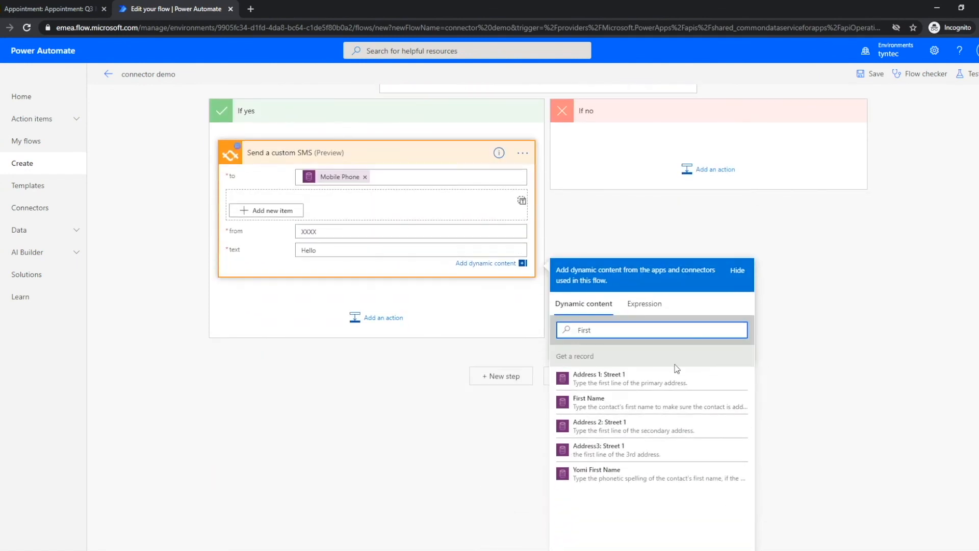
{"action": "left_click", "coordinate": [618, 402]}
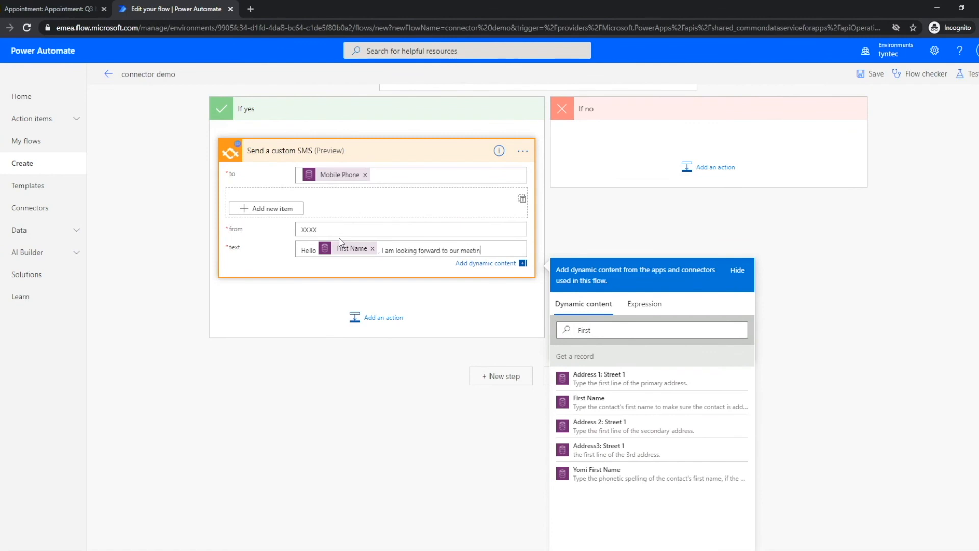
{"action": "left_click", "coordinate": [385, 400]}
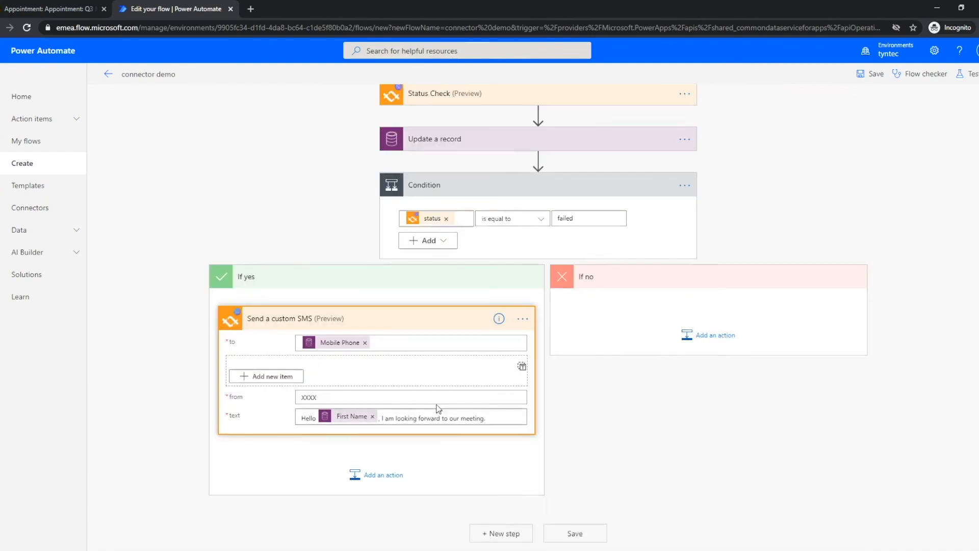